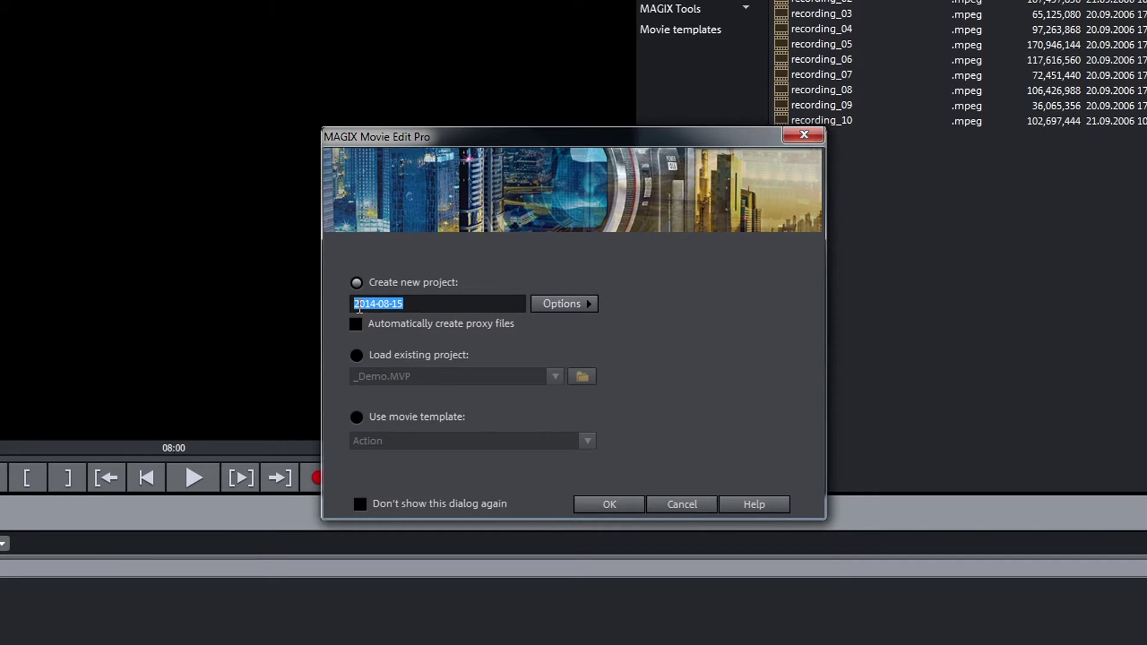
Name the new project 'Movie' in the startup dialog
type("Movie")
Create the Movie project and browse the importer to the Projects Demo folder's sample media
left_click(589, 507)
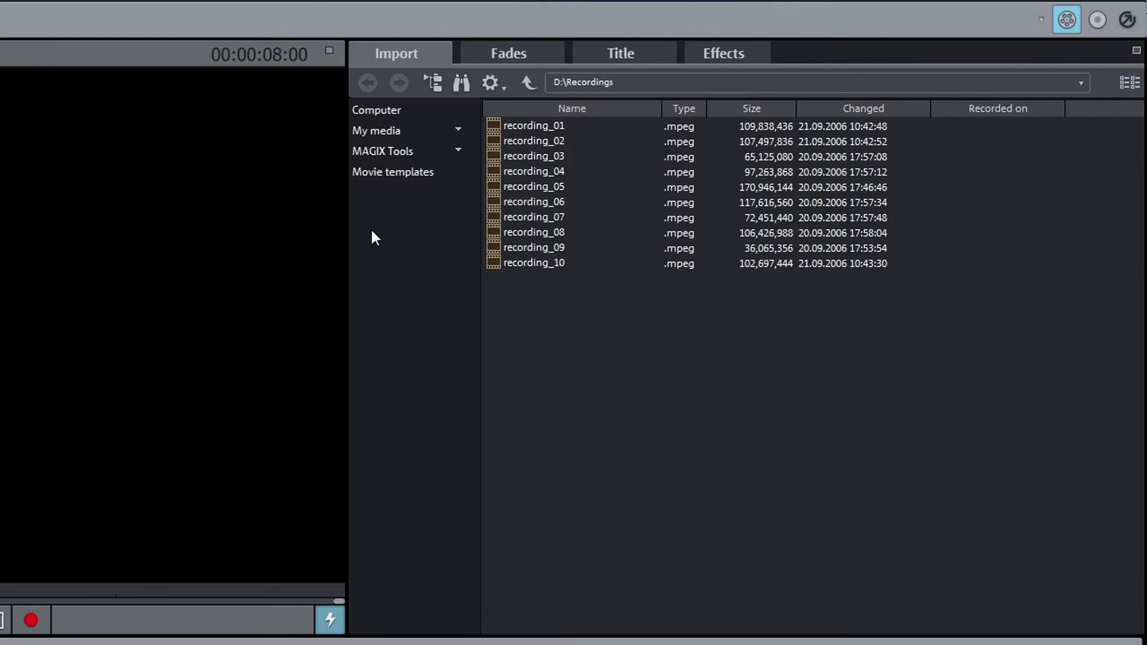
left_click(458, 130)
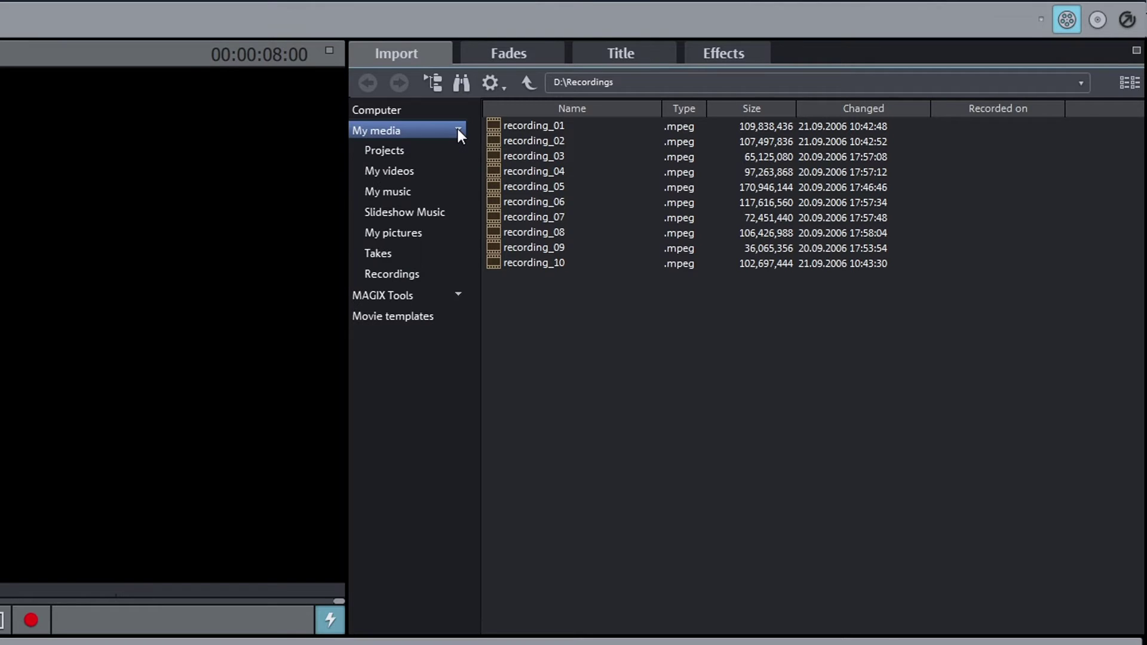
left_click(448, 149)
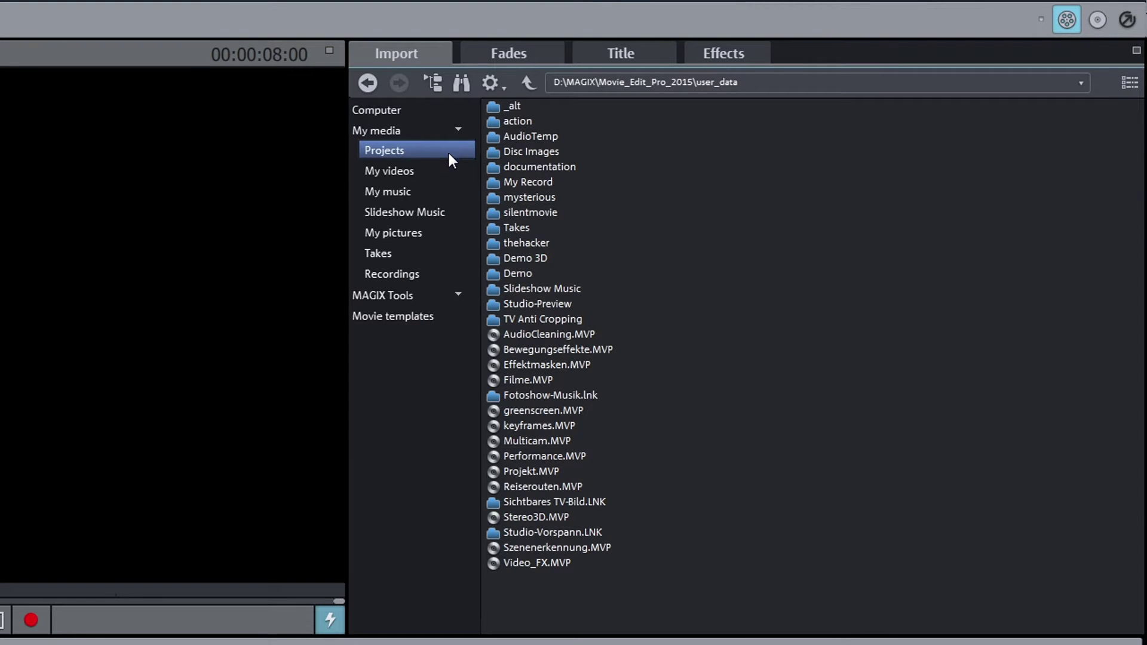
double_click(494, 274)
scroll(500, 258, "down", 3)
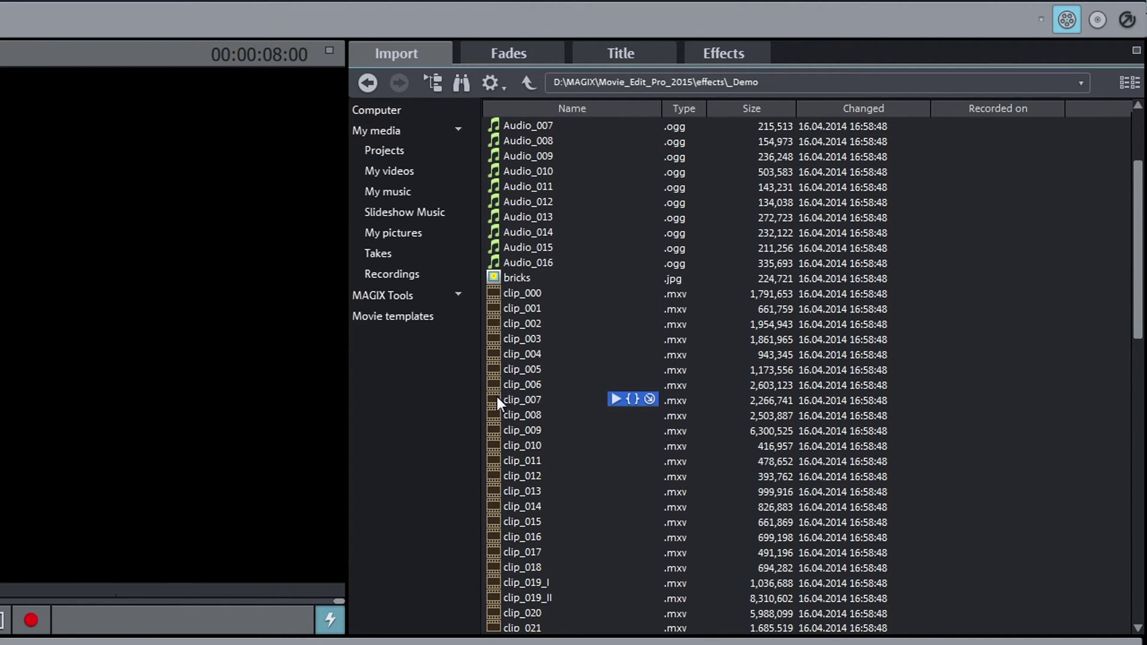
Add clip_007 through clip_009 to the storyboard and move clip_009 to the front
left_click(497, 397)
left_click(496, 429, "shift")
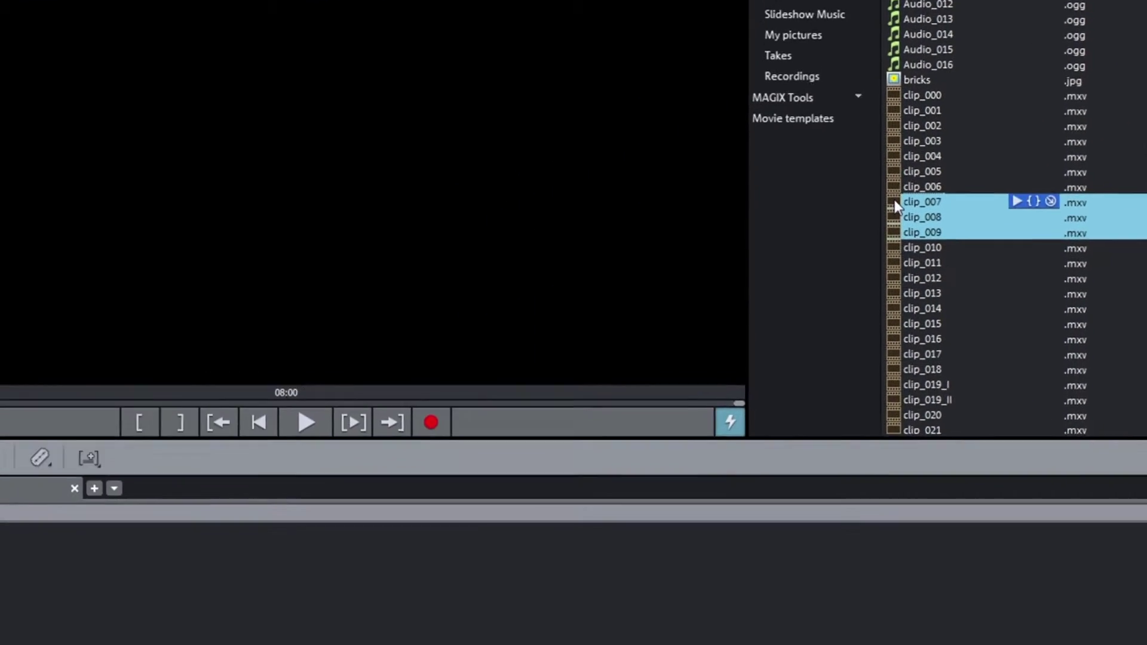
left_click_drag(894, 200, 159, 597)
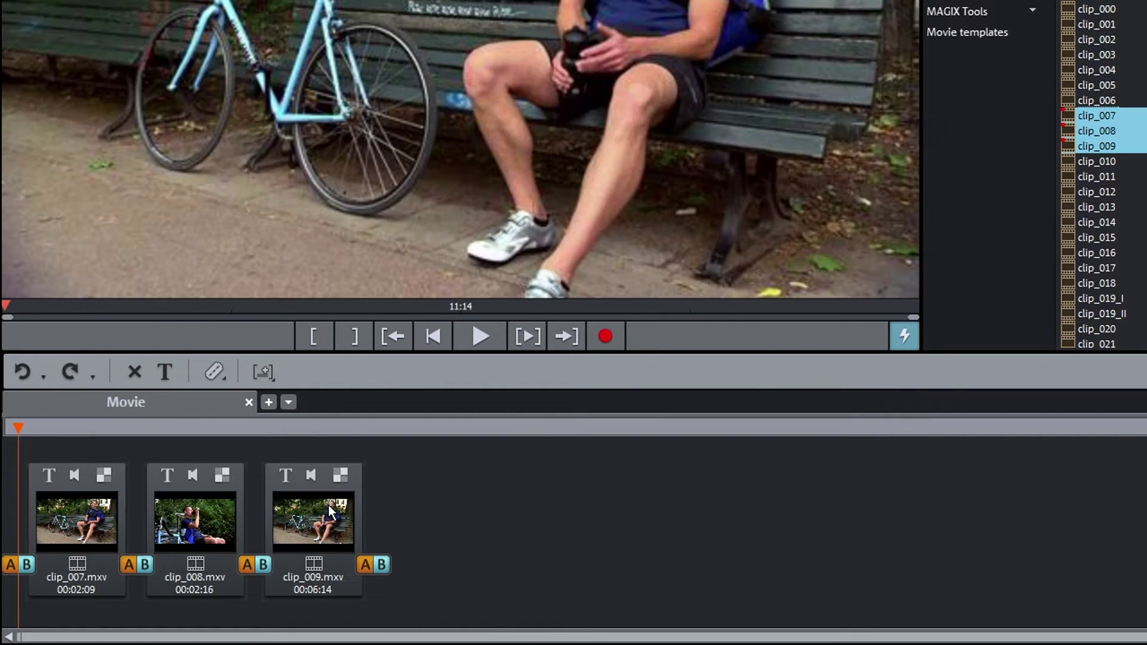
left_click(322, 512)
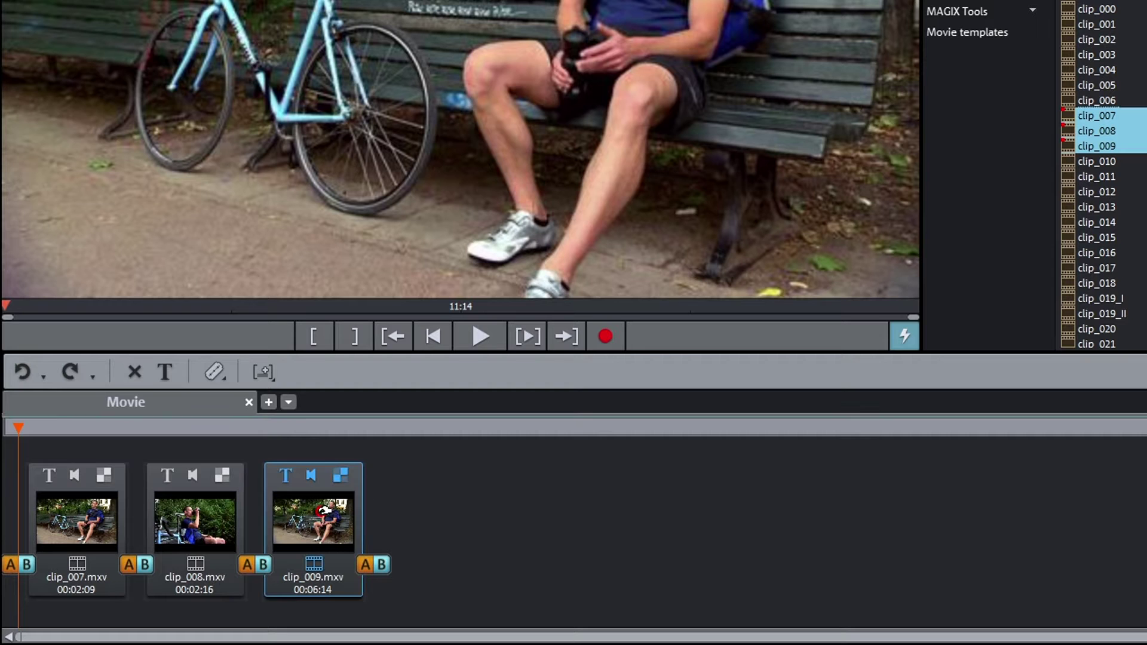
left_click_drag(326, 511, 41, 515)
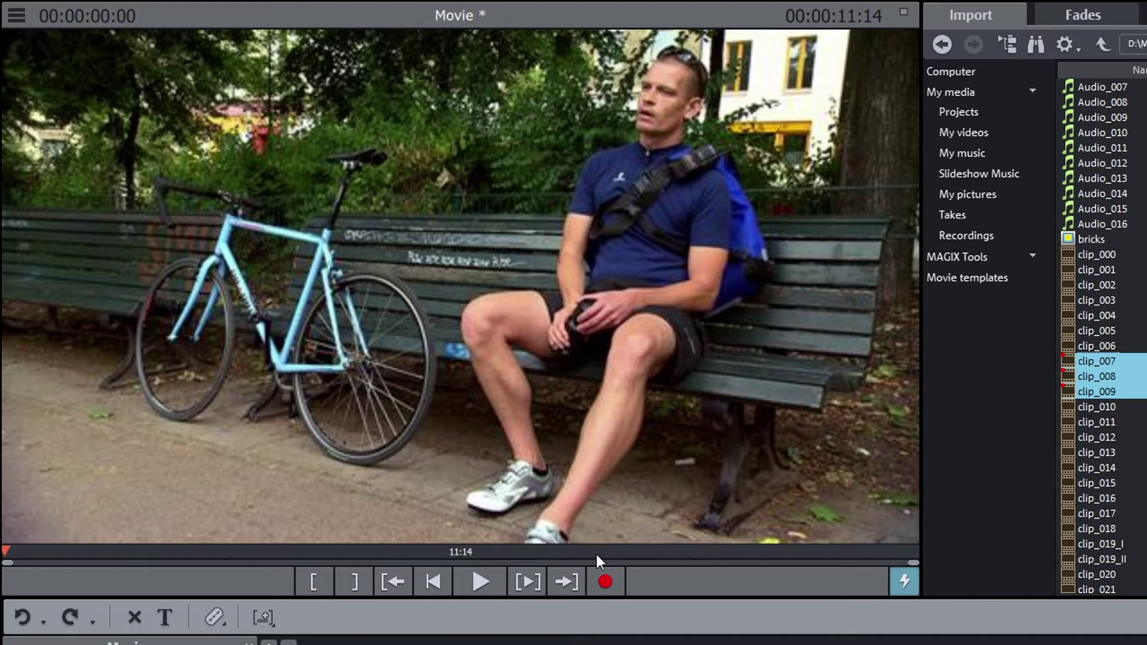
left_click(479, 587)
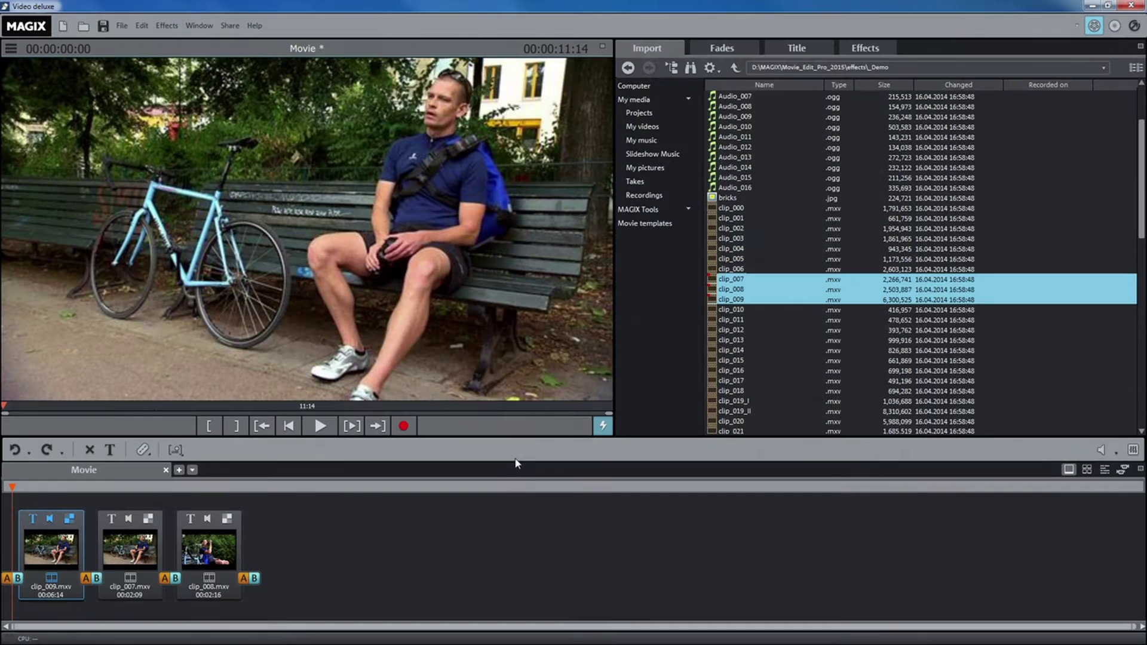
key("space")
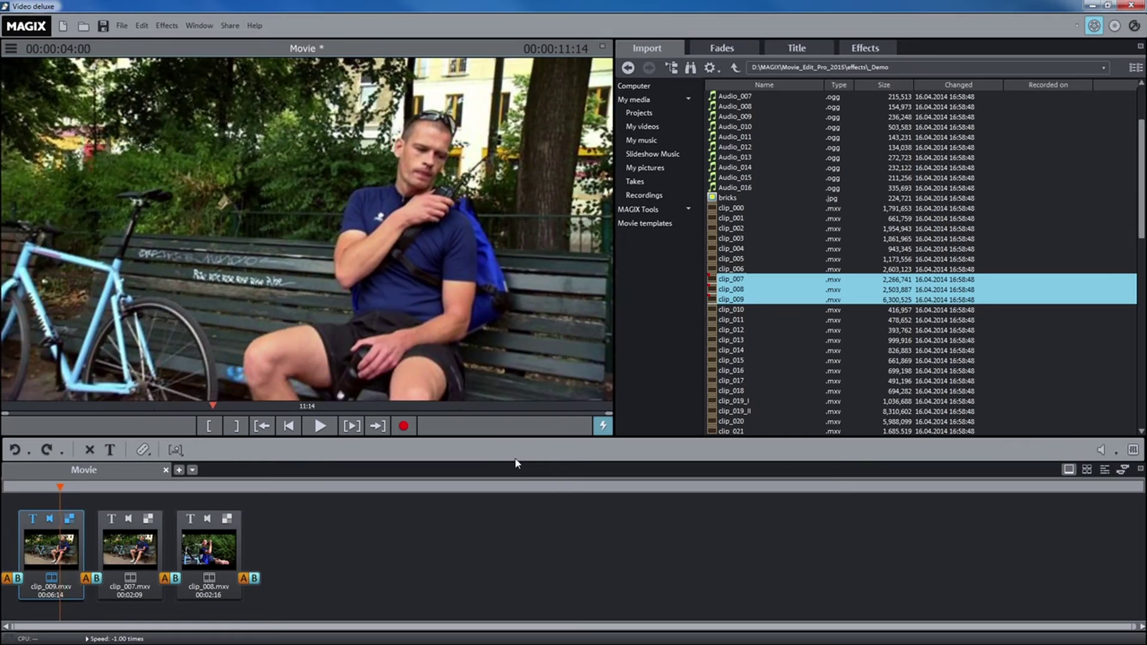
key("l")
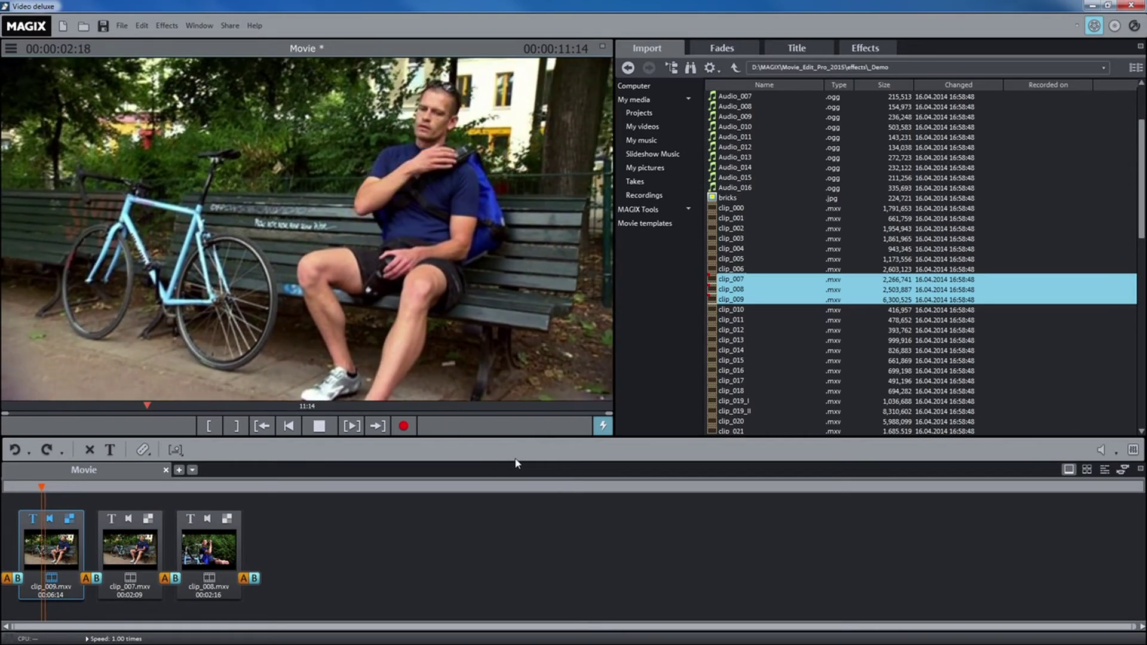
key("space")
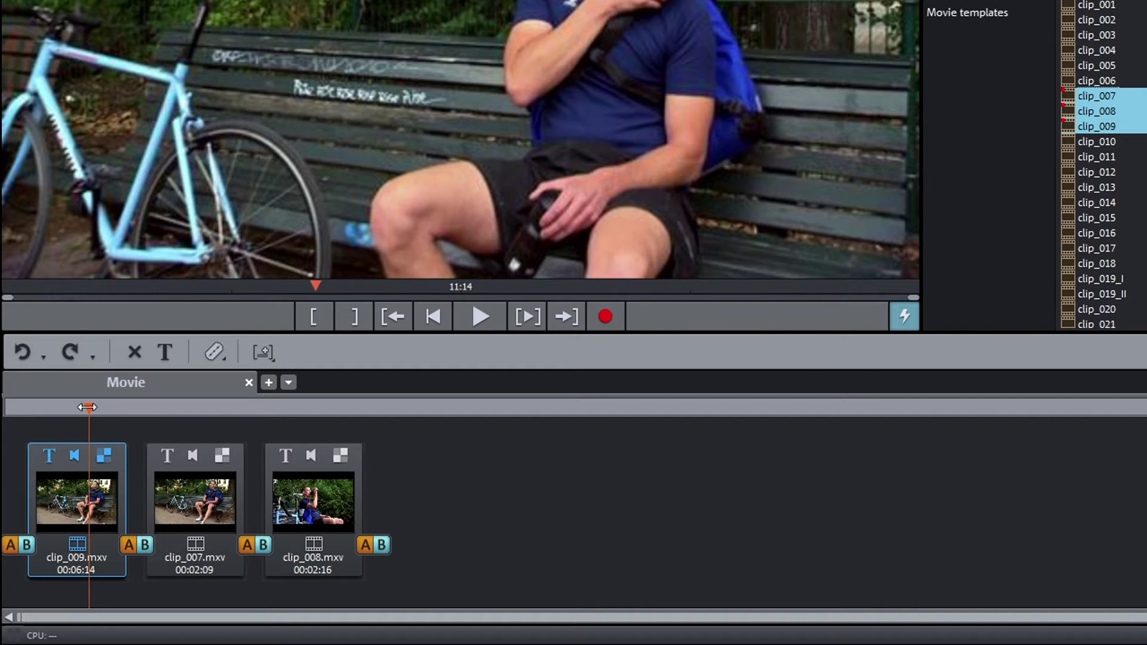
left_click_drag(87, 407, 194, 408)
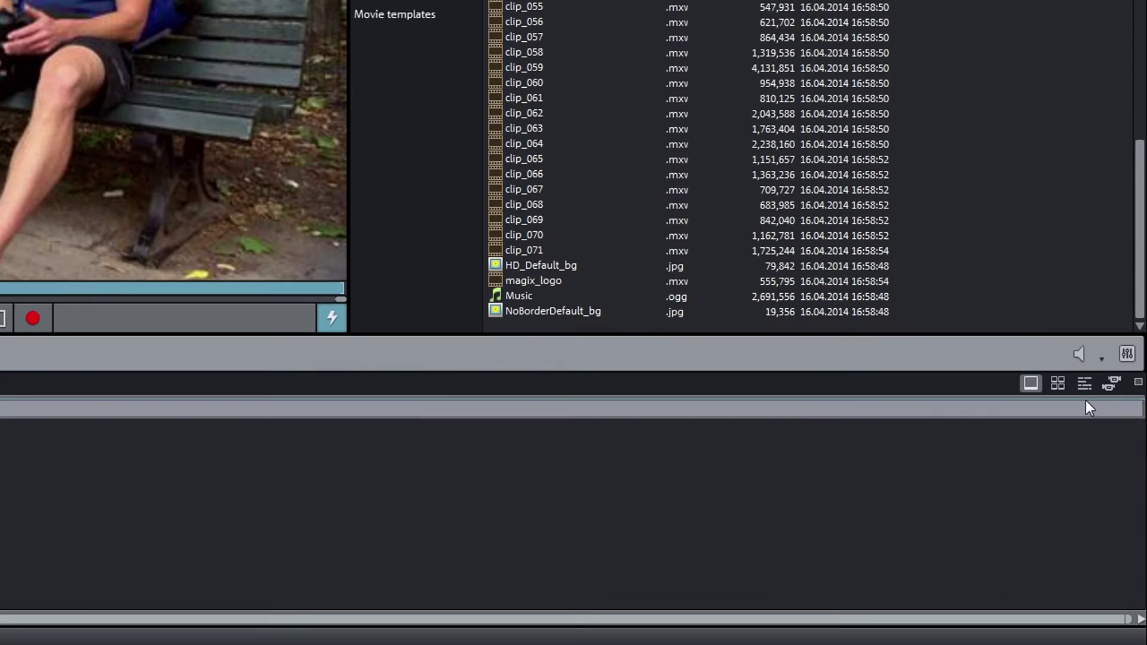
Switch to timeline mode and place Music.ogg on track 2 beneath the clips
left_click(1094, 388)
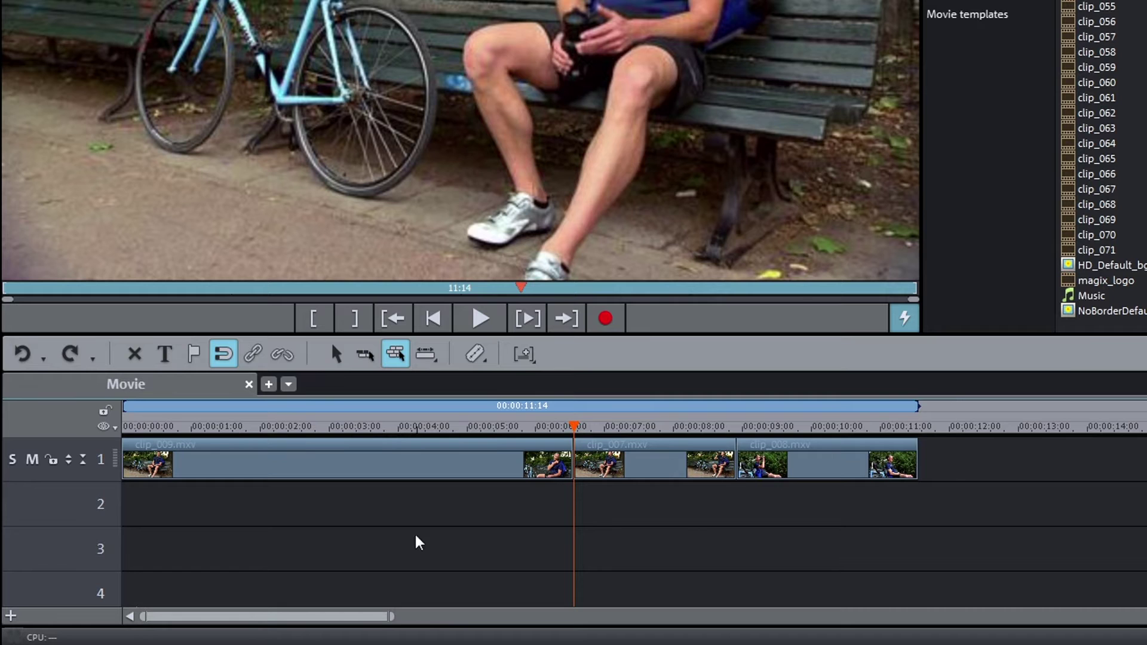
left_click(1072, 297)
left_click_drag(1073, 297, 117, 508)
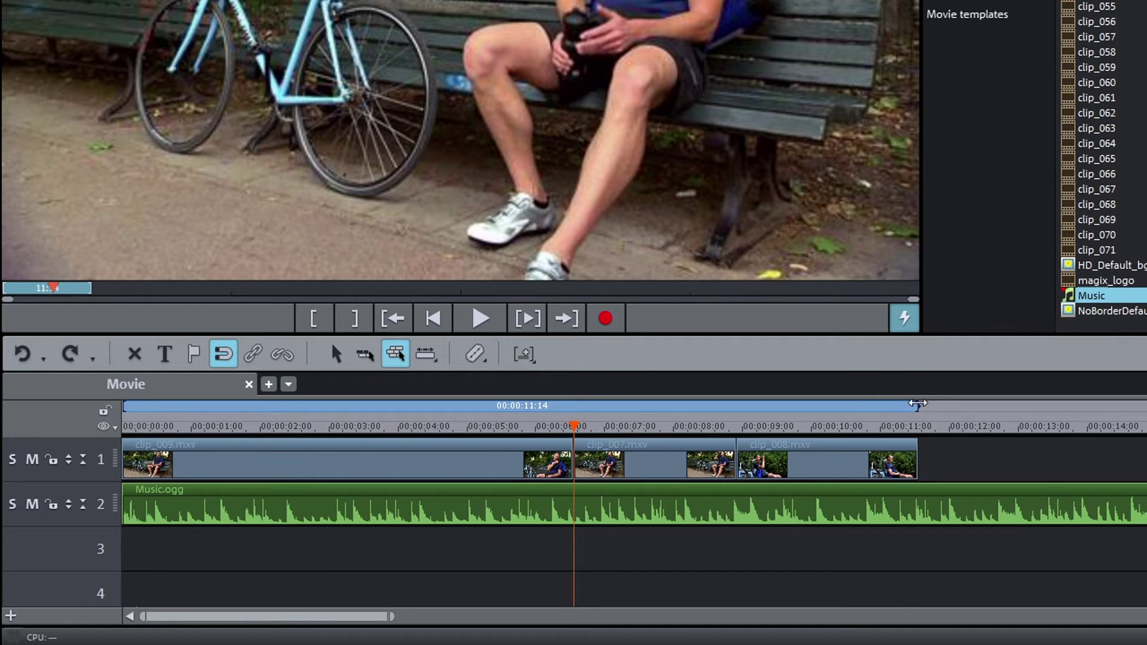
Mark a 00:00:03:17 play range over clip_009 and play it back
left_click_drag(919, 407, 538, 410)
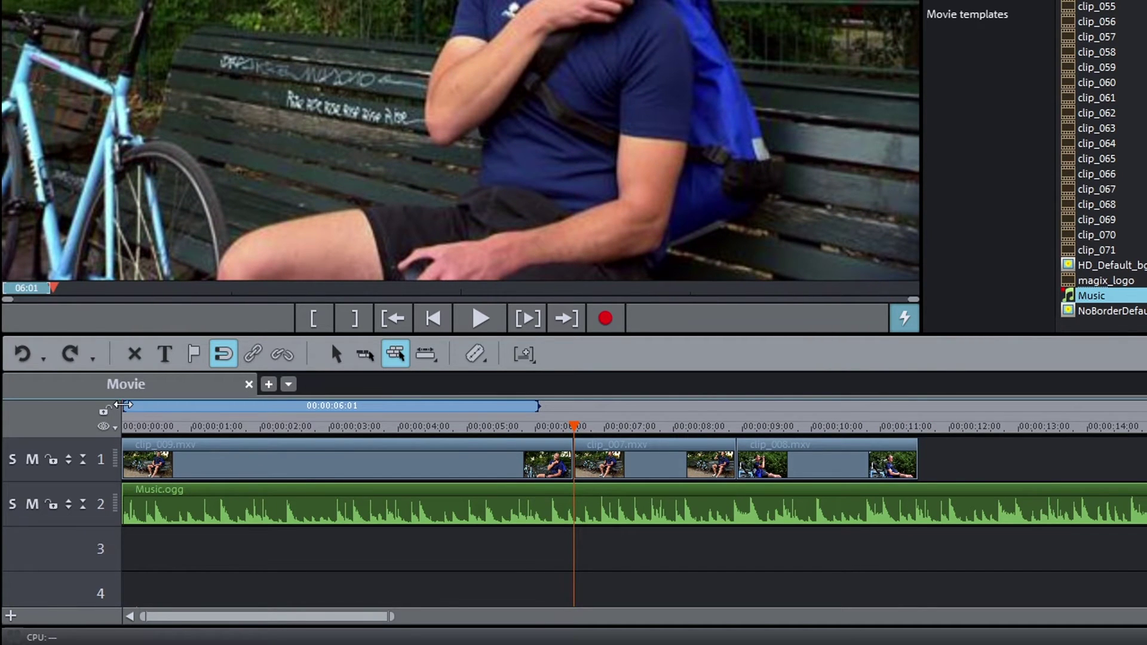
left_click_drag(126, 406, 283, 408)
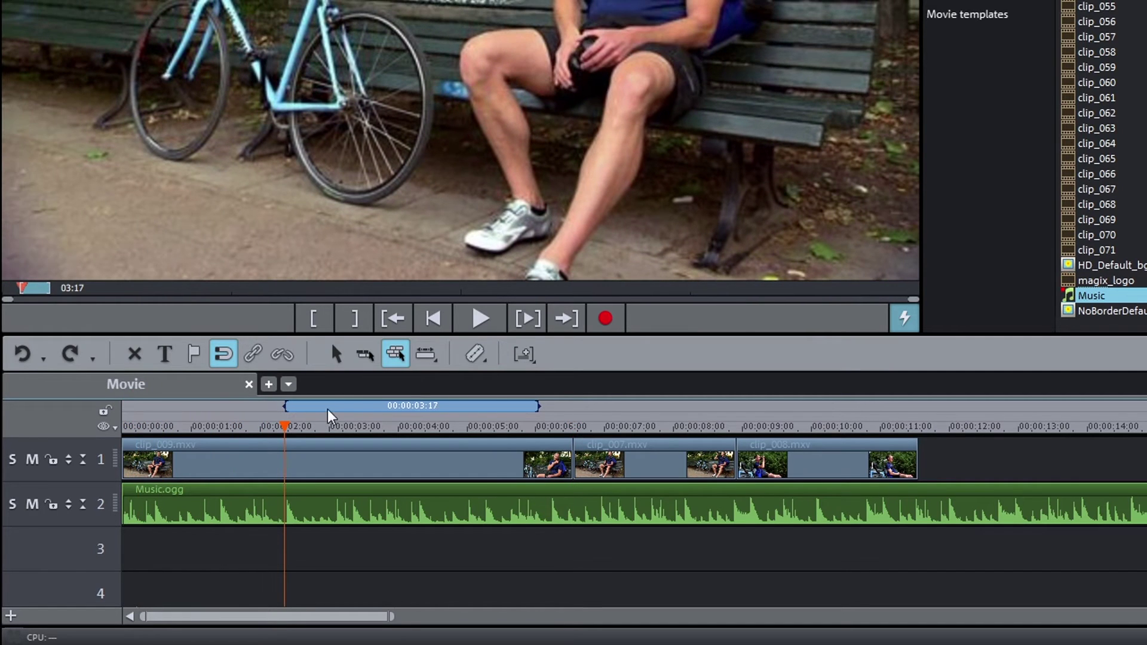
left_click(514, 328)
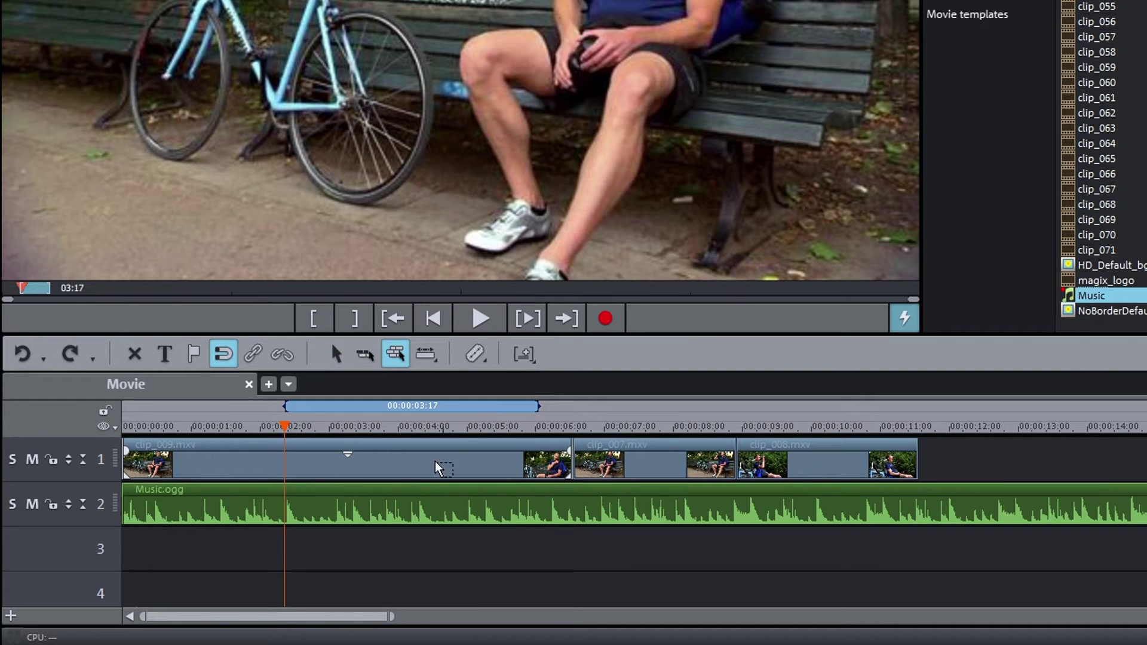
Split clip_009 at the playhead and trim the end of its first part
left_click(291, 466)
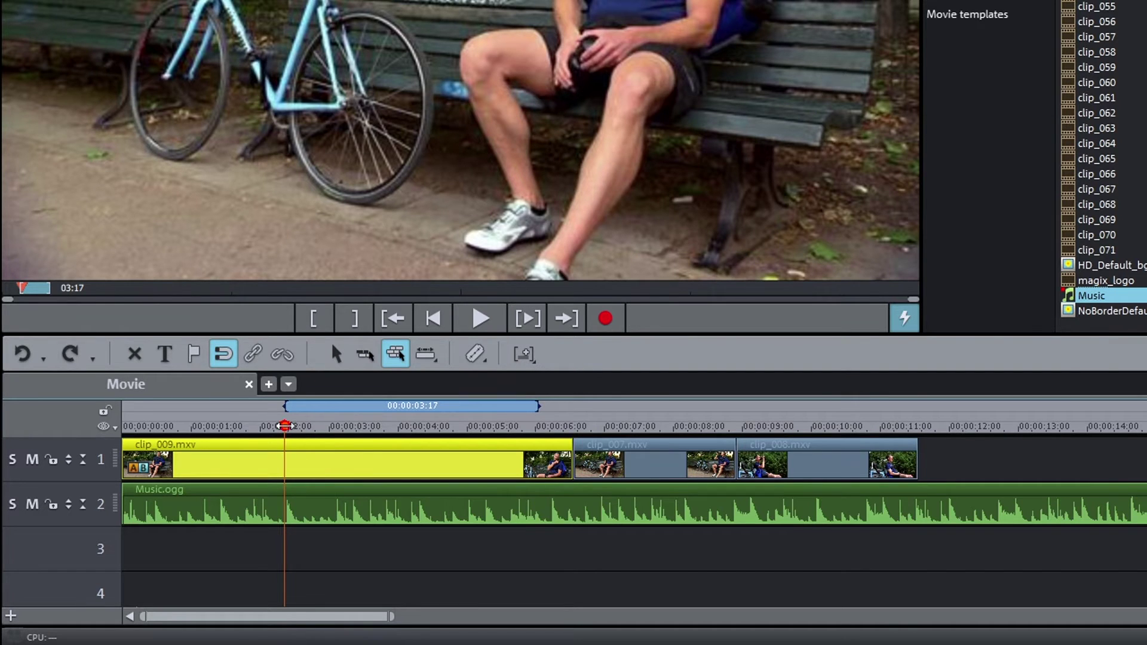
left_click_drag(285, 426, 367, 425)
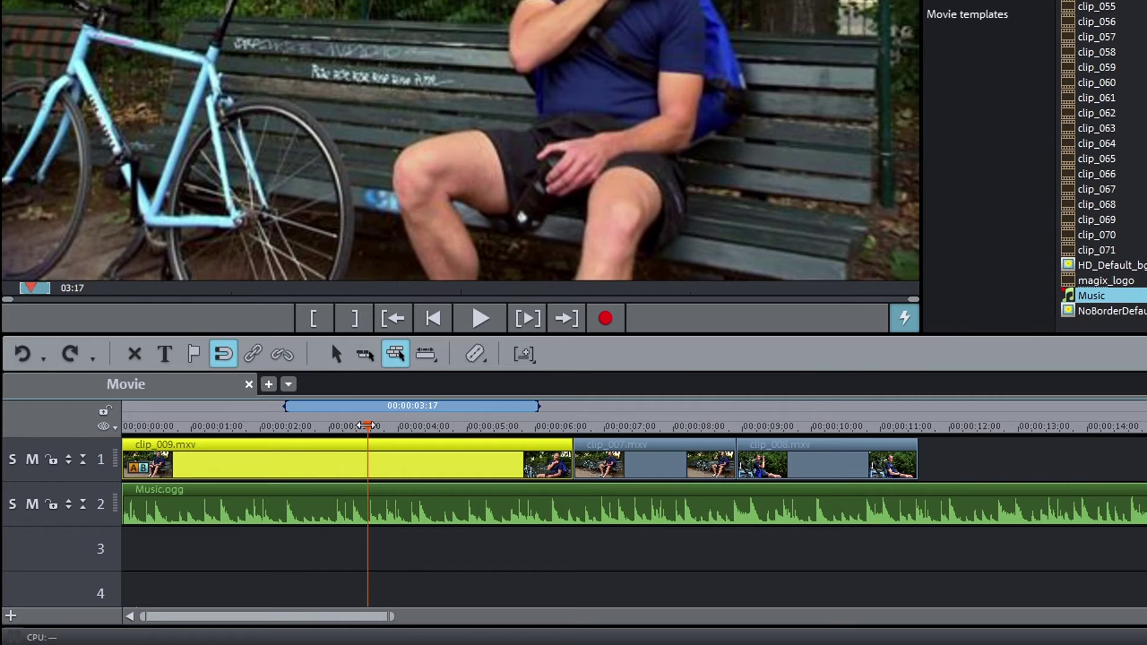
left_click(482, 357)
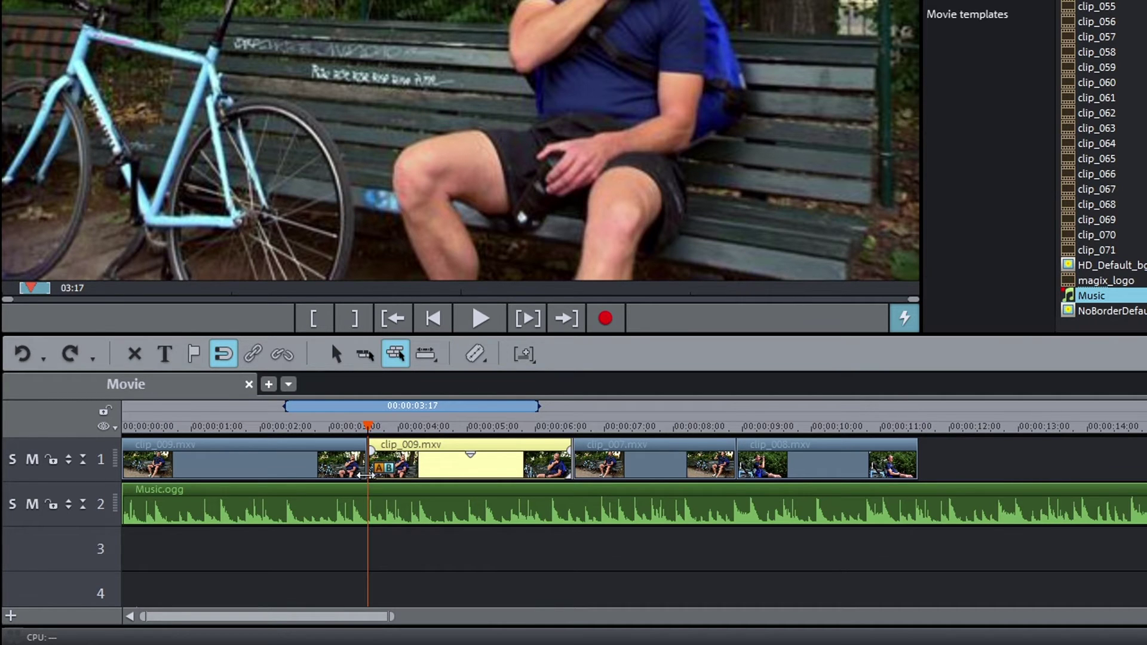
left_click_drag(365, 475, 310, 475)
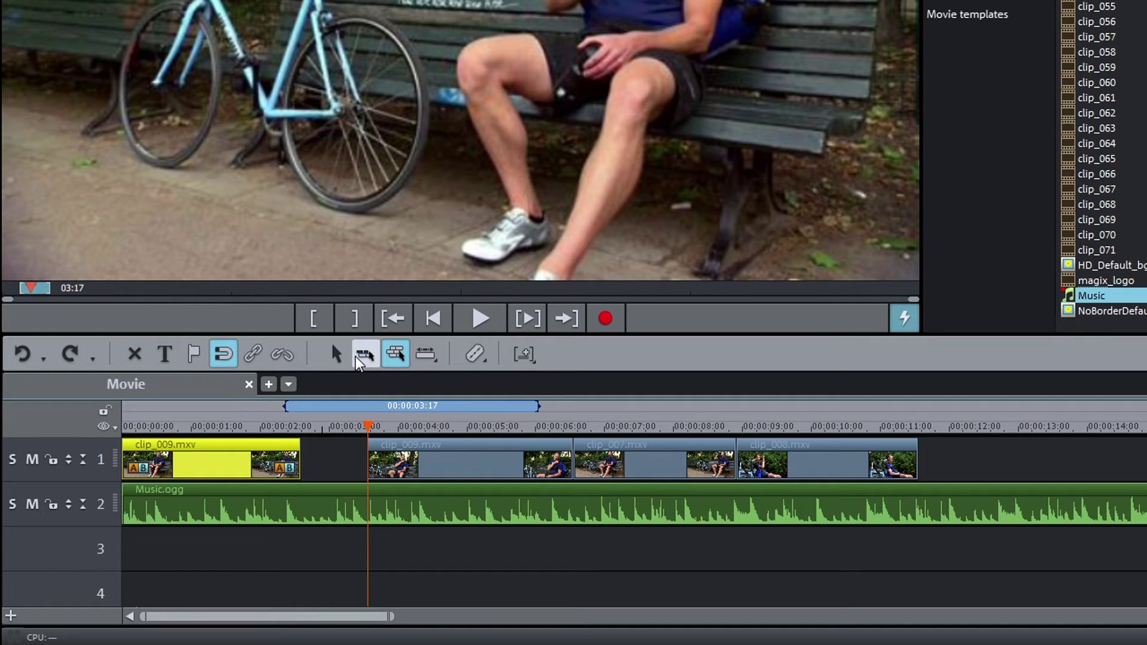
Turn on ripple mode and slide the following clips left to close the gap
left_click(359, 359)
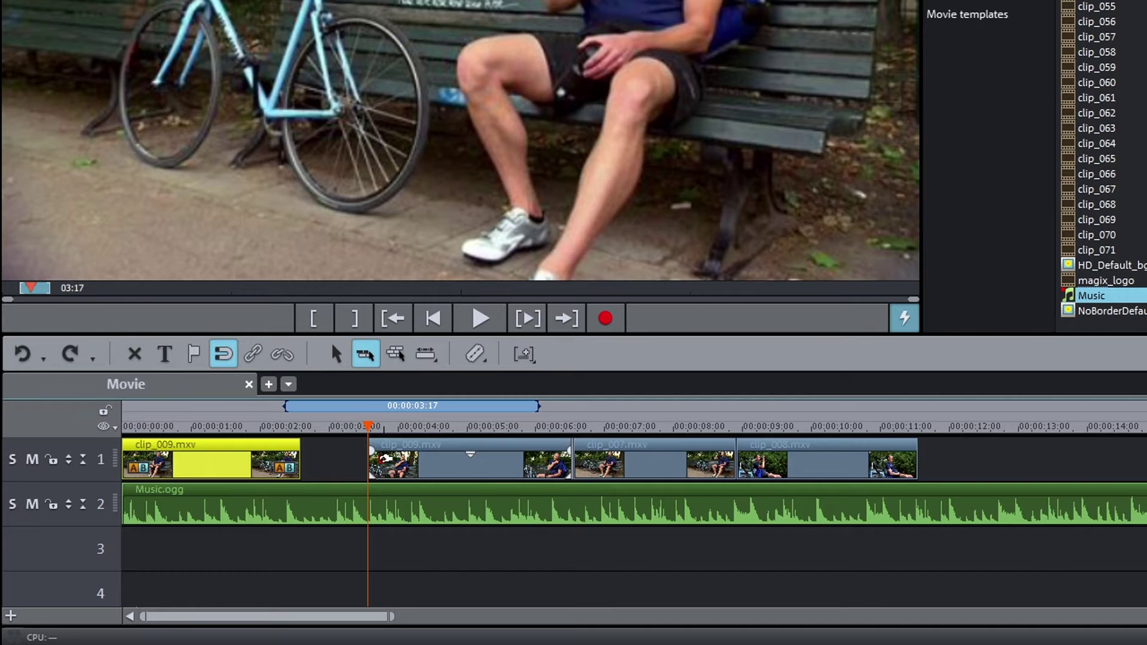
left_click_drag(384, 461, 317, 470)
left_click(317, 470)
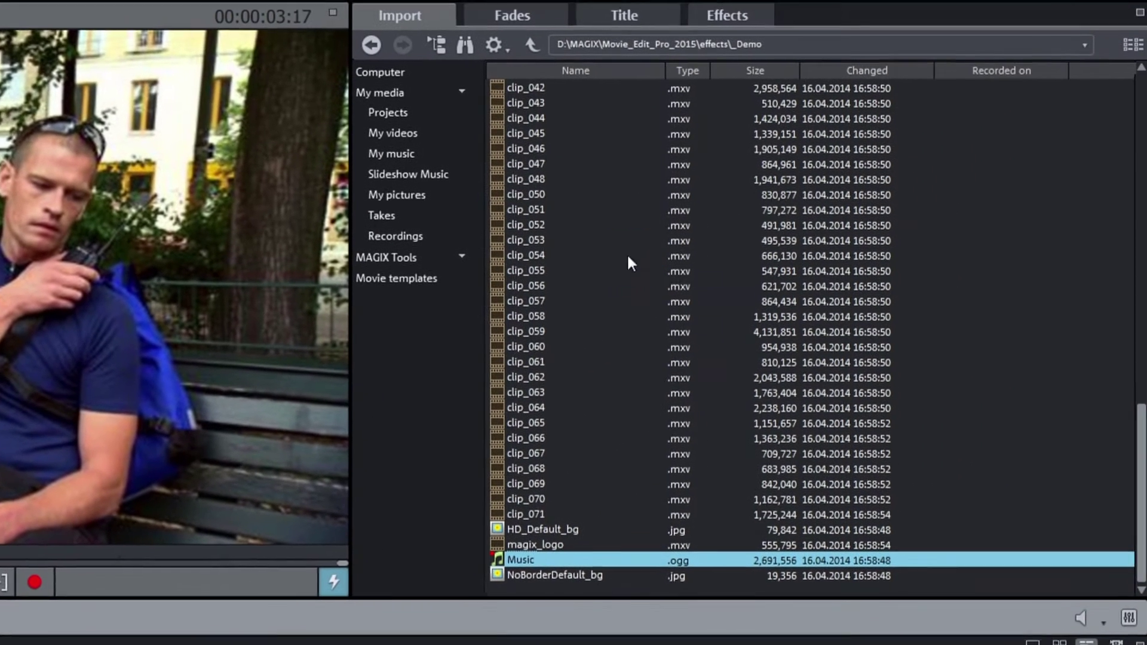
Apply Brightness/Contrast to clip_009 with brightness 60 and contrast 63
left_click(748, 22)
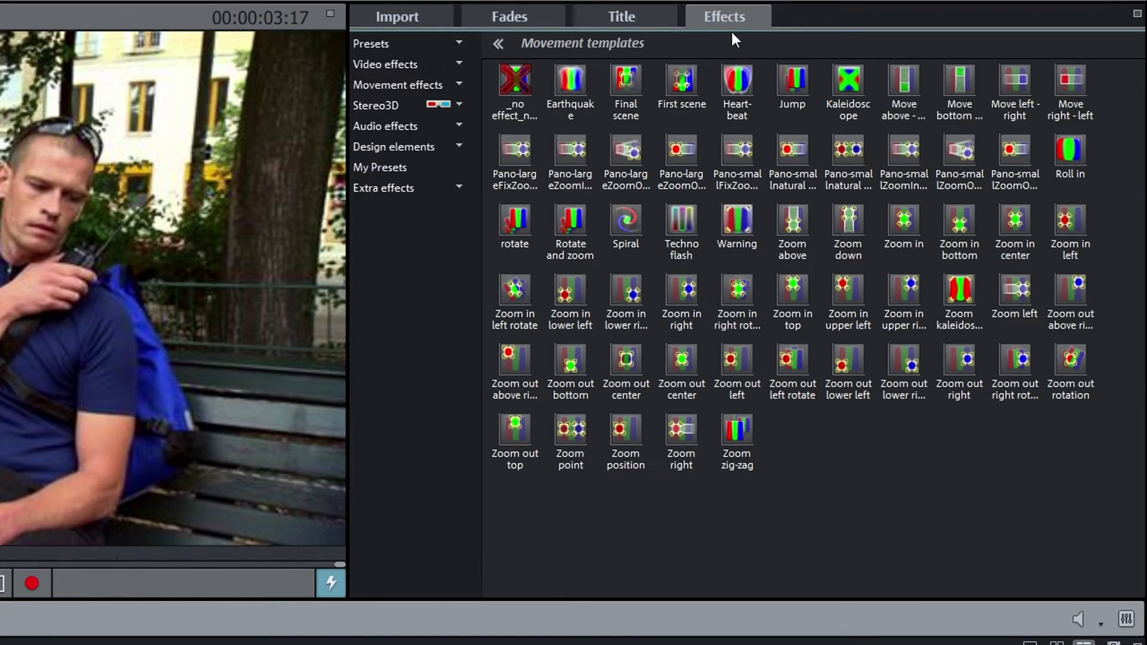
left_click(456, 63)
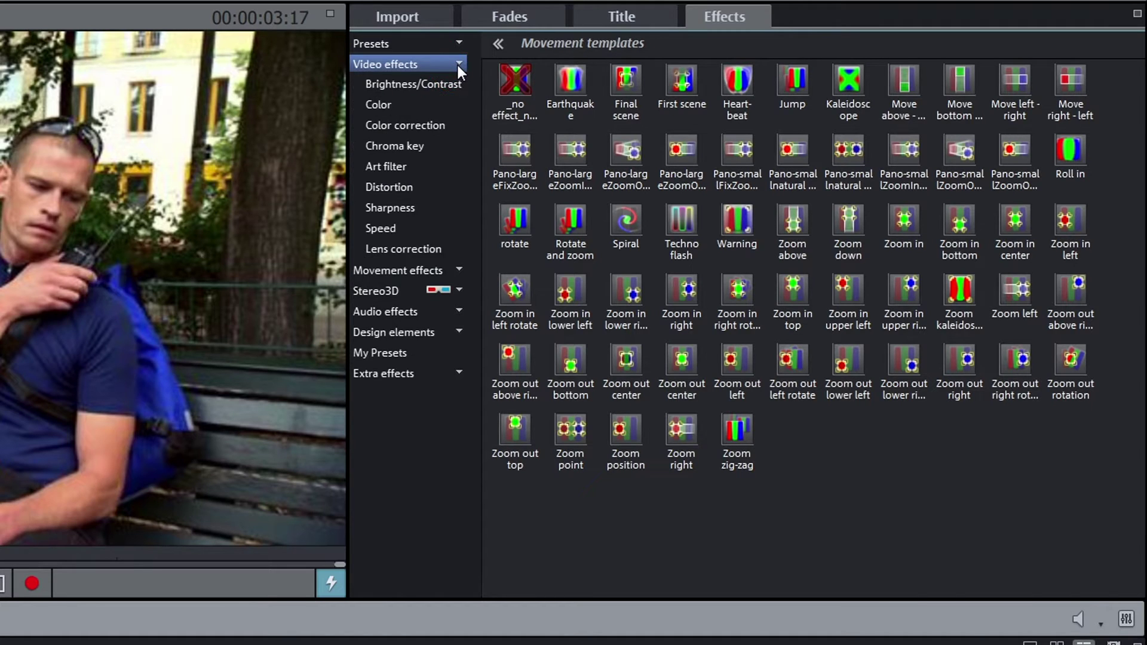
left_click(450, 87)
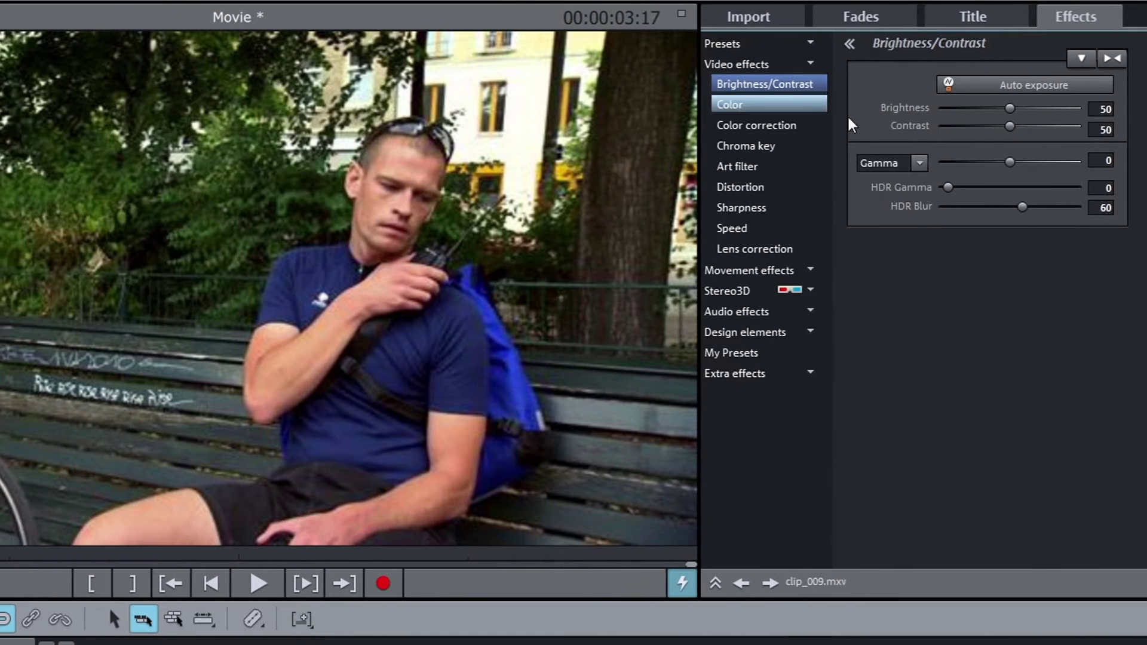
mouse_move(1010, 126)
left_mouse_down()
mouse_move(1031, 133)
mouse_move(1025, 108)
left_mouse_up()
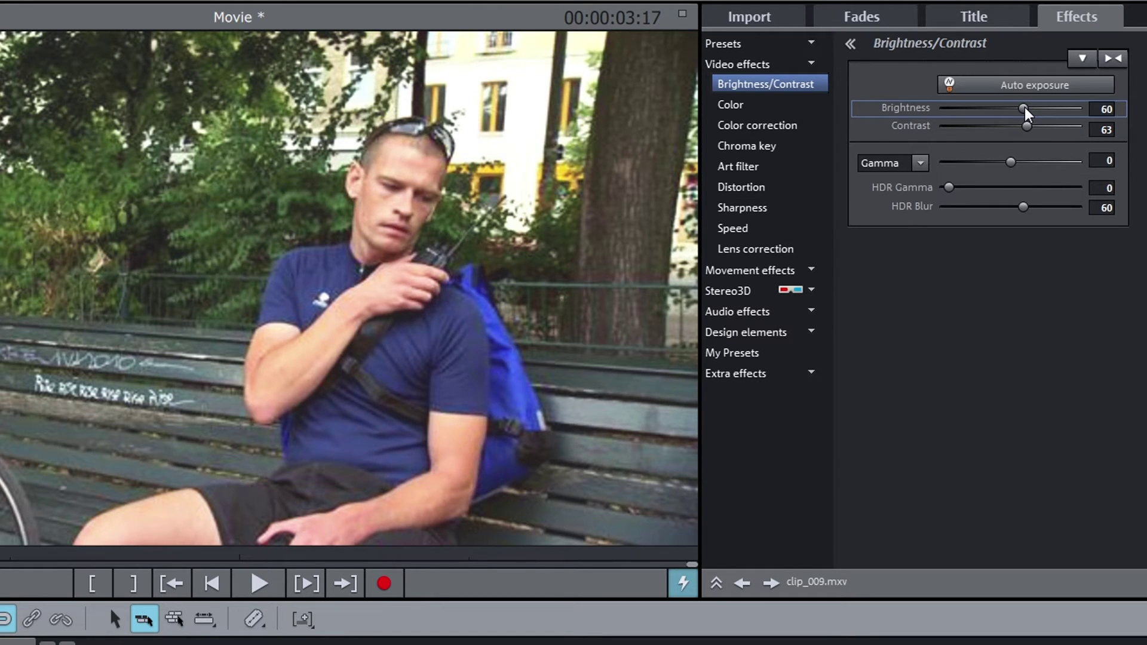
left_click(907, 10)
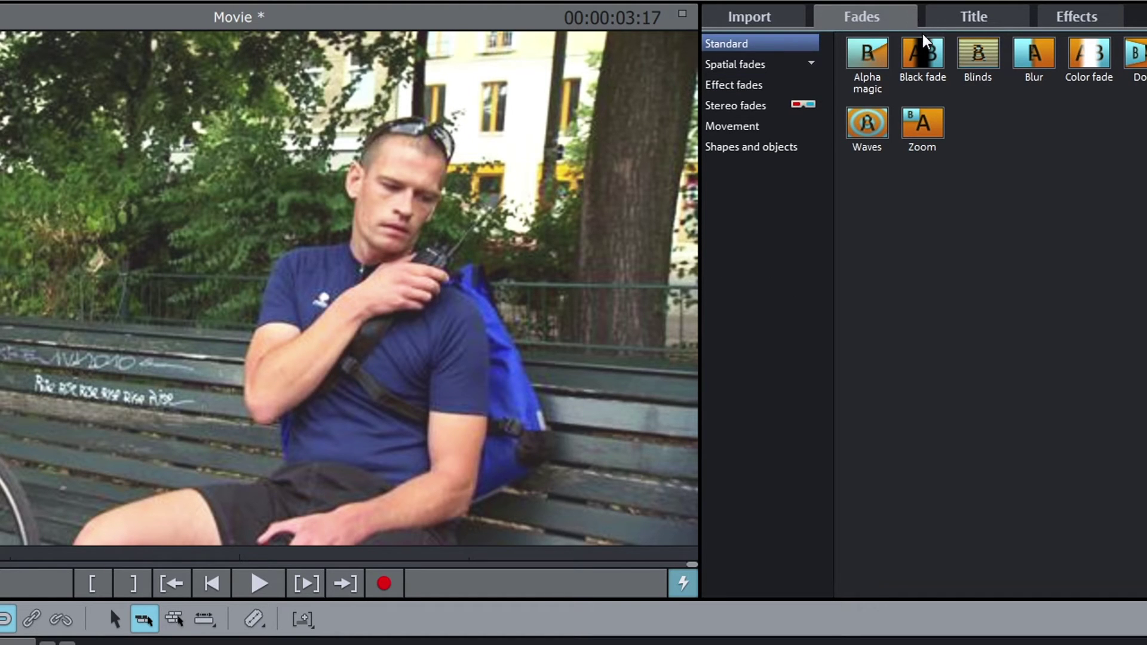
Place a one-sided 1 s Blur fade before clip_009 and preview the result
left_click_drag(1033, 57, 95, 644)
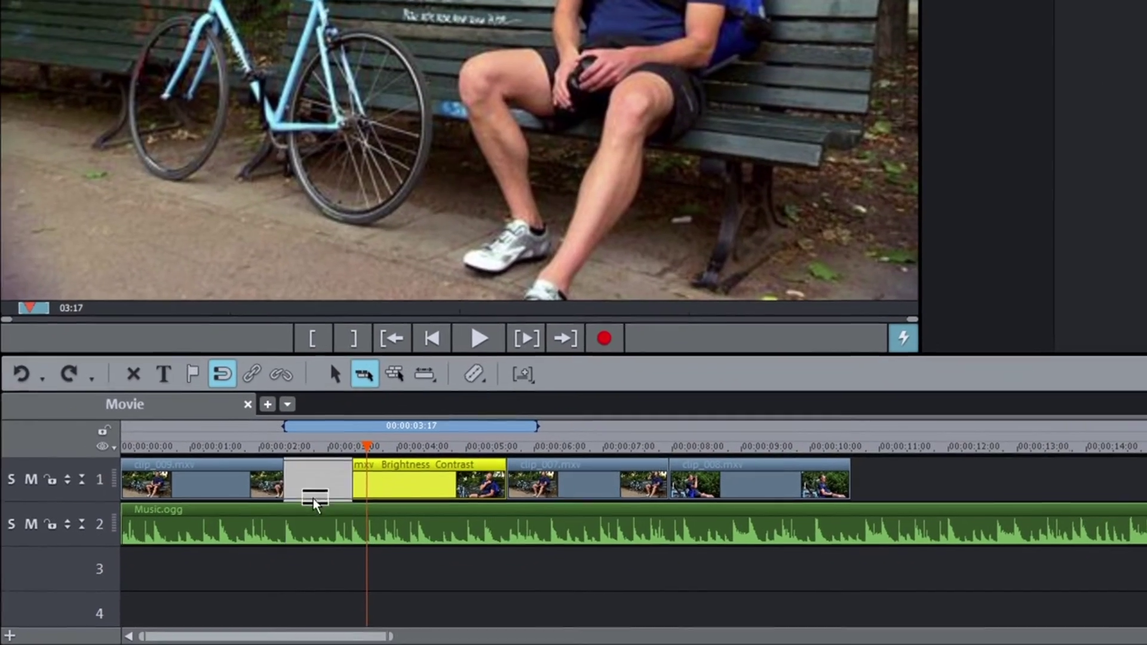
left_click_drag(314, 505, 304, 483)
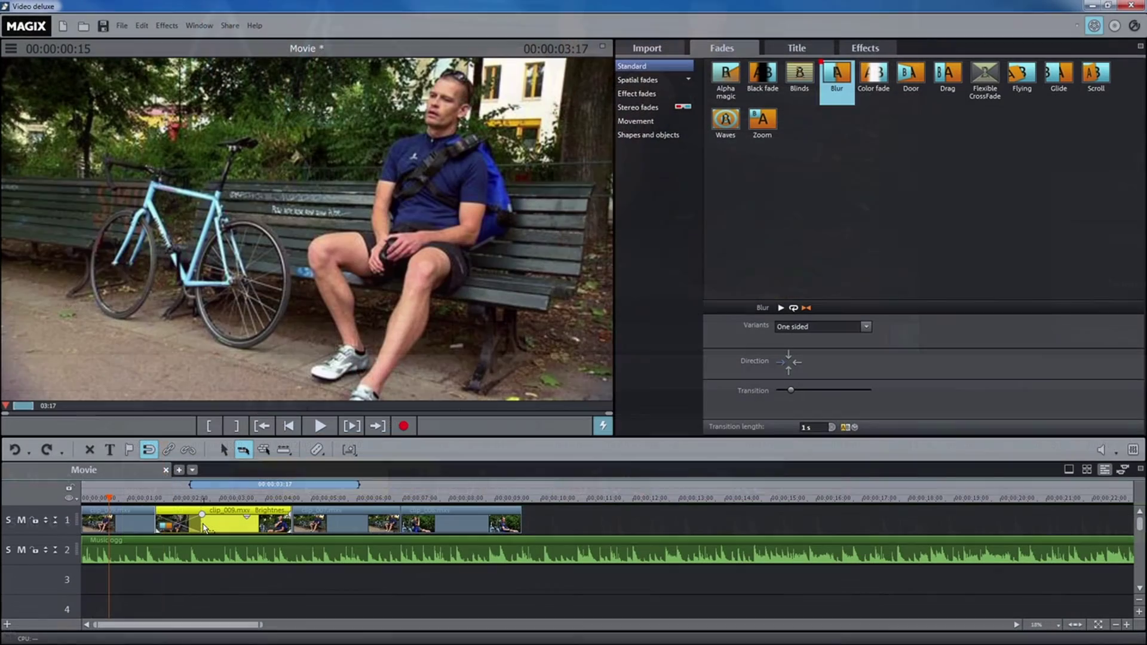
key("space")
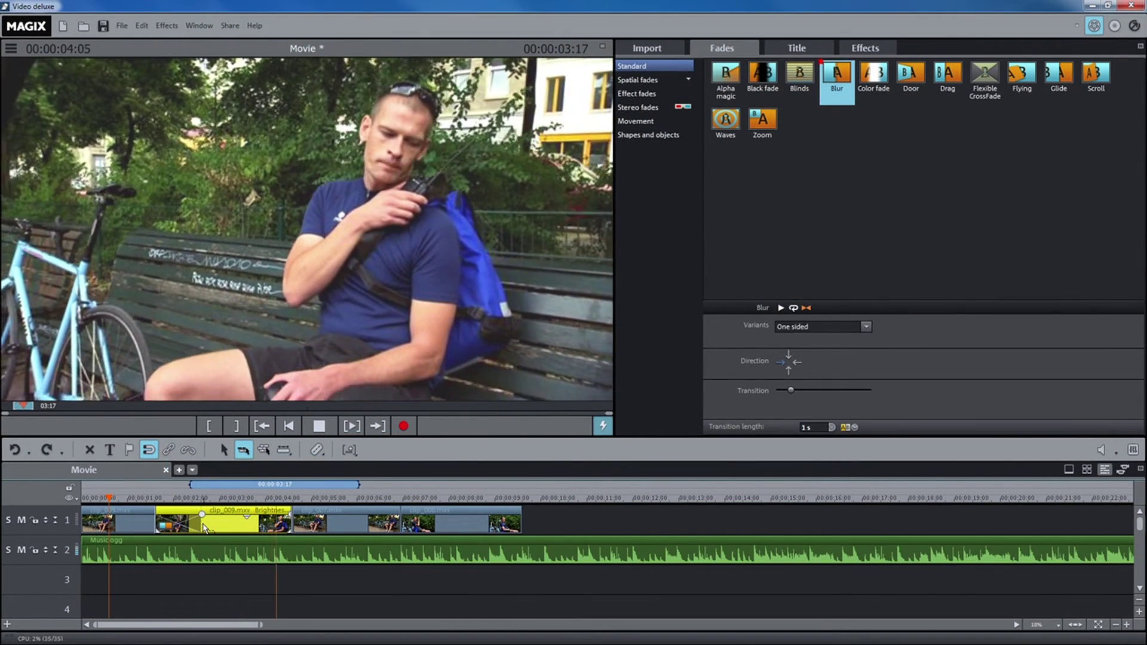
key("space")
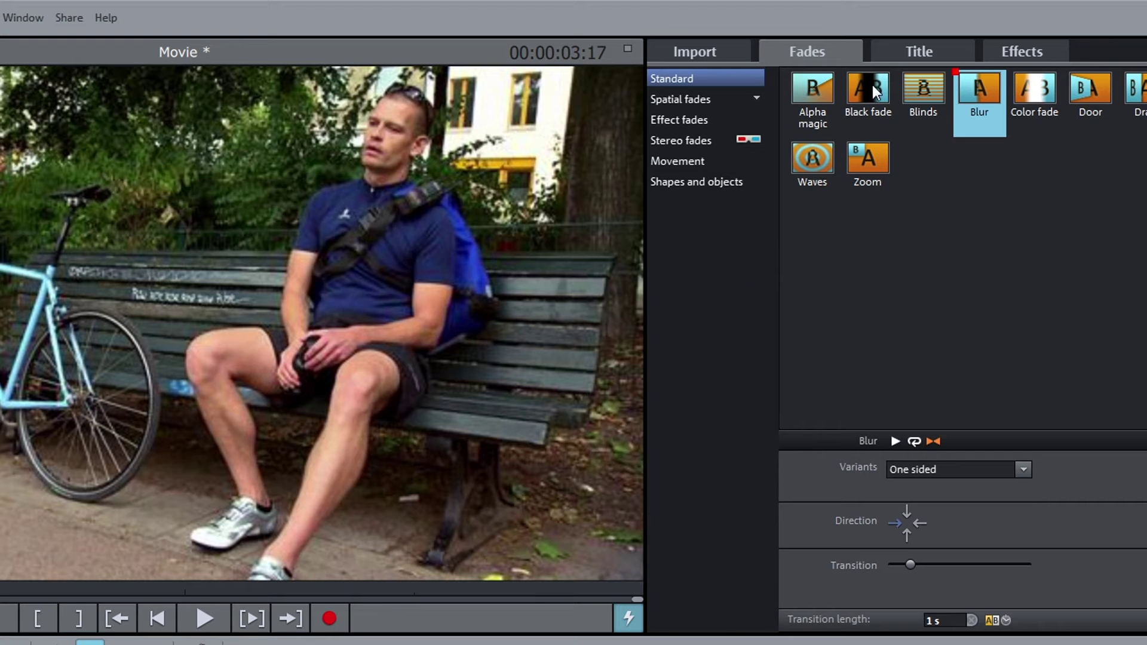
Drop a Standard Small subtitles title on track 3 reading 'On the run with my bike'
left_click(877, 53)
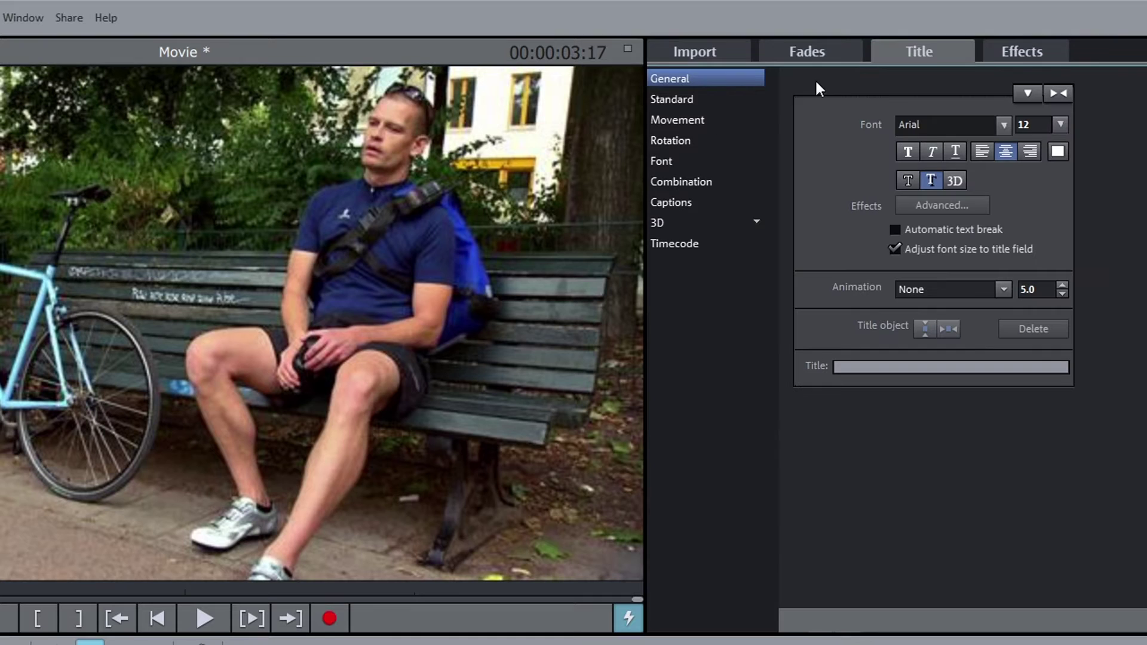
left_click(736, 100)
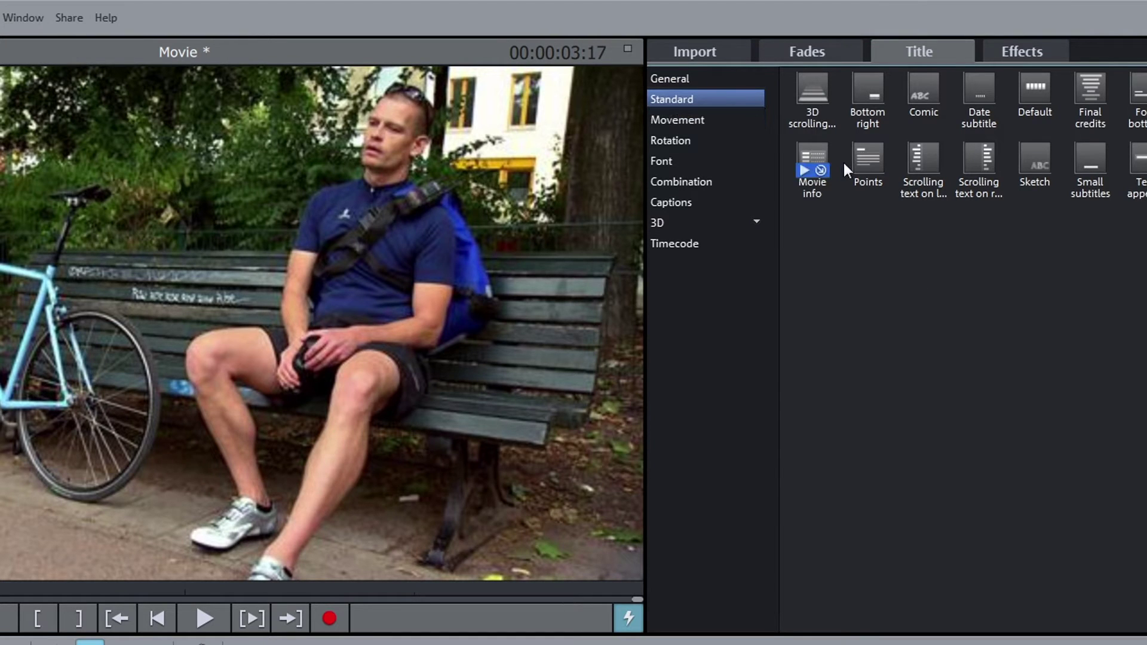
left_click(1095, 153)
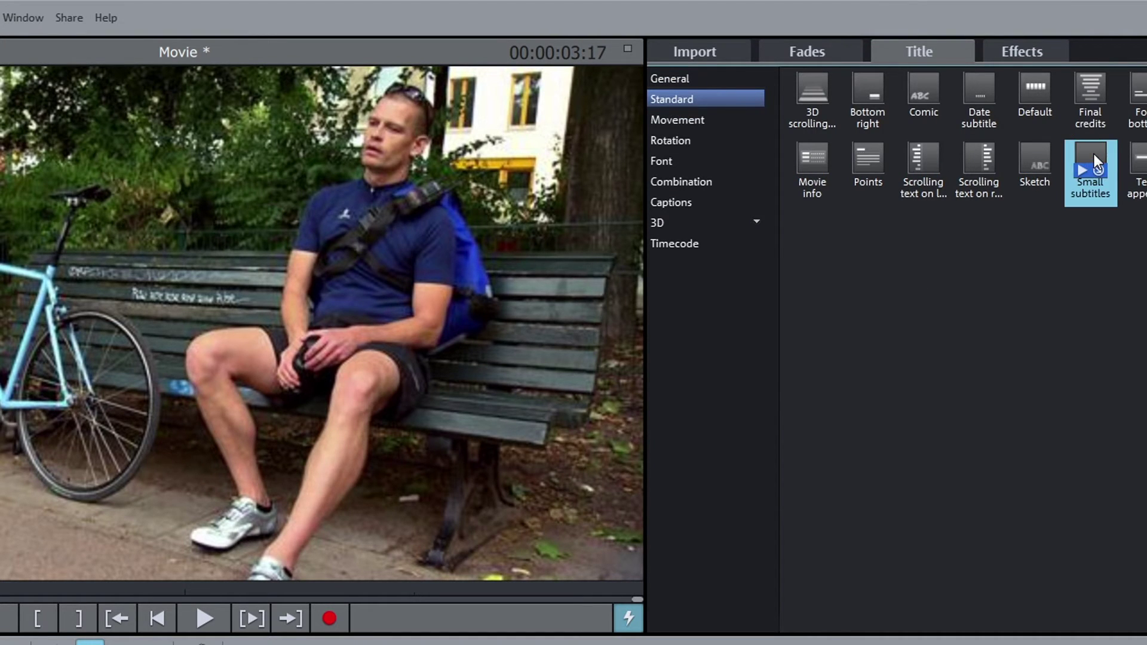
left_click_drag(1094, 153, 158, 573)
type("On the run")
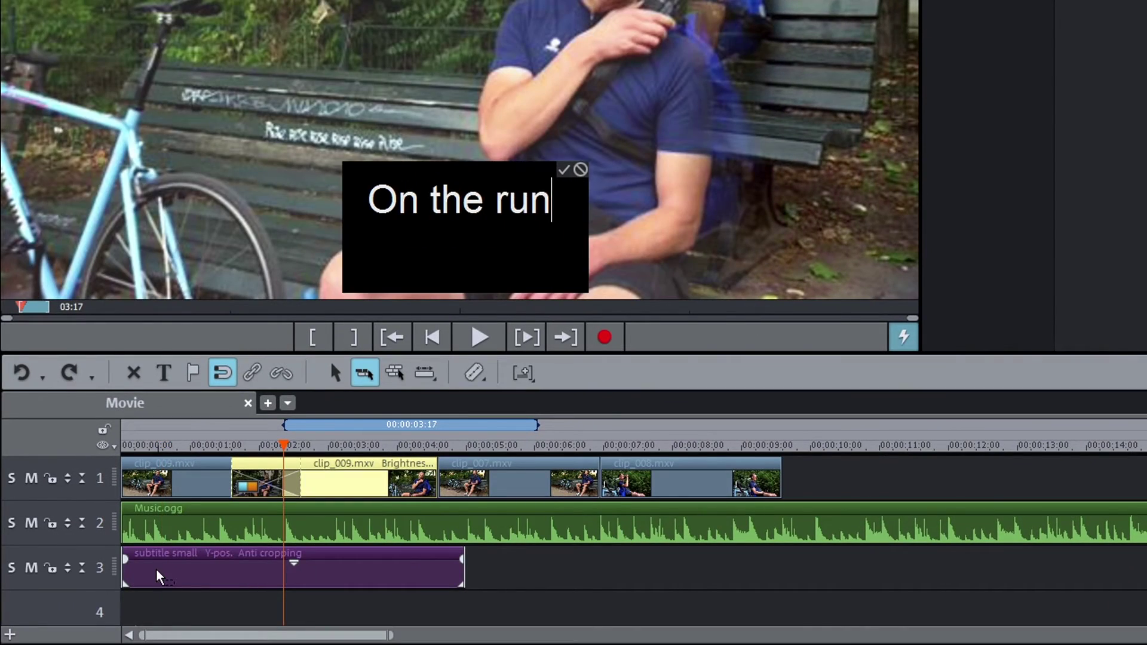
type(" with my bi")
type("ke")
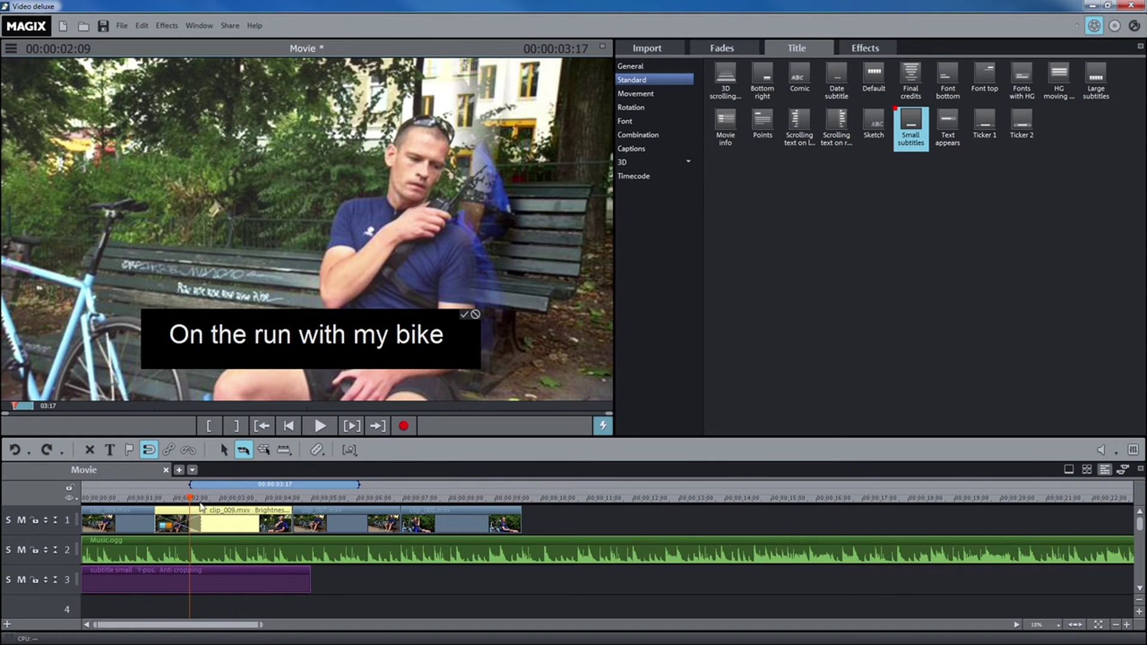
Set the subtitle font to Arial Black size 30 and stretch the title clip to about 3 seconds
left_click(464, 314)
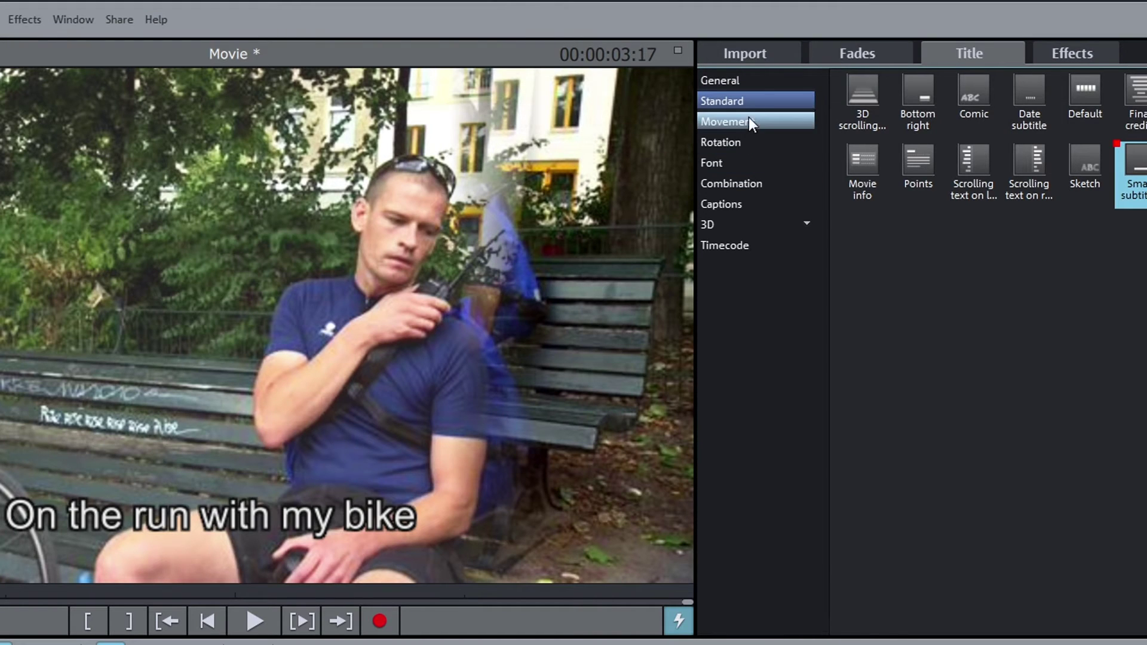
left_click(762, 80)
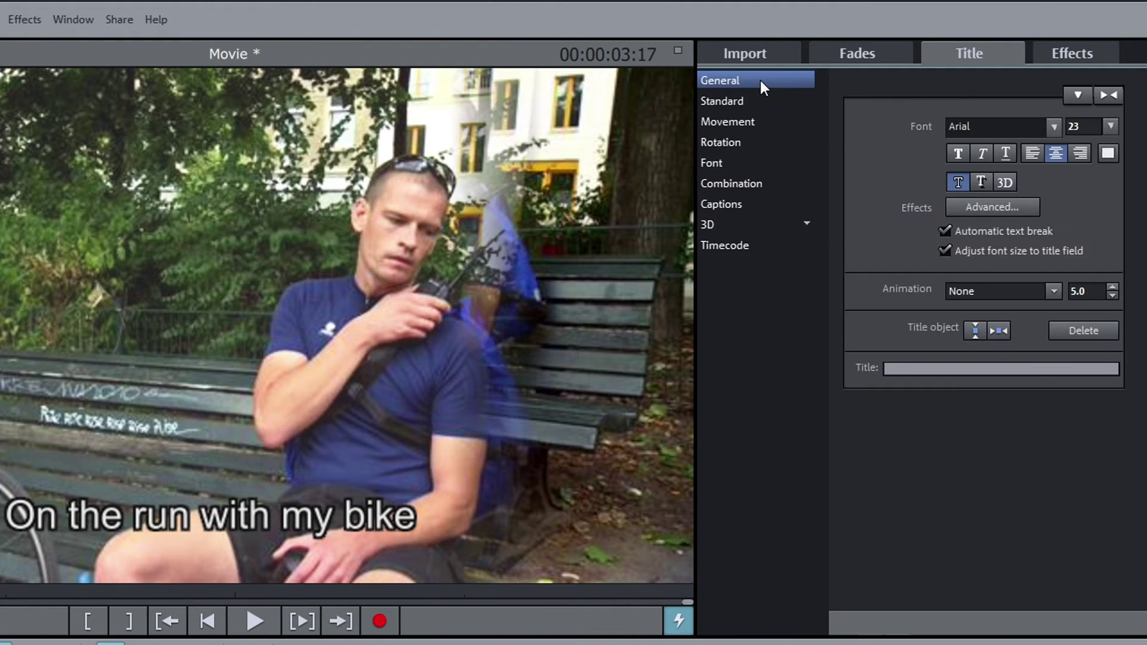
left_click(1054, 127)
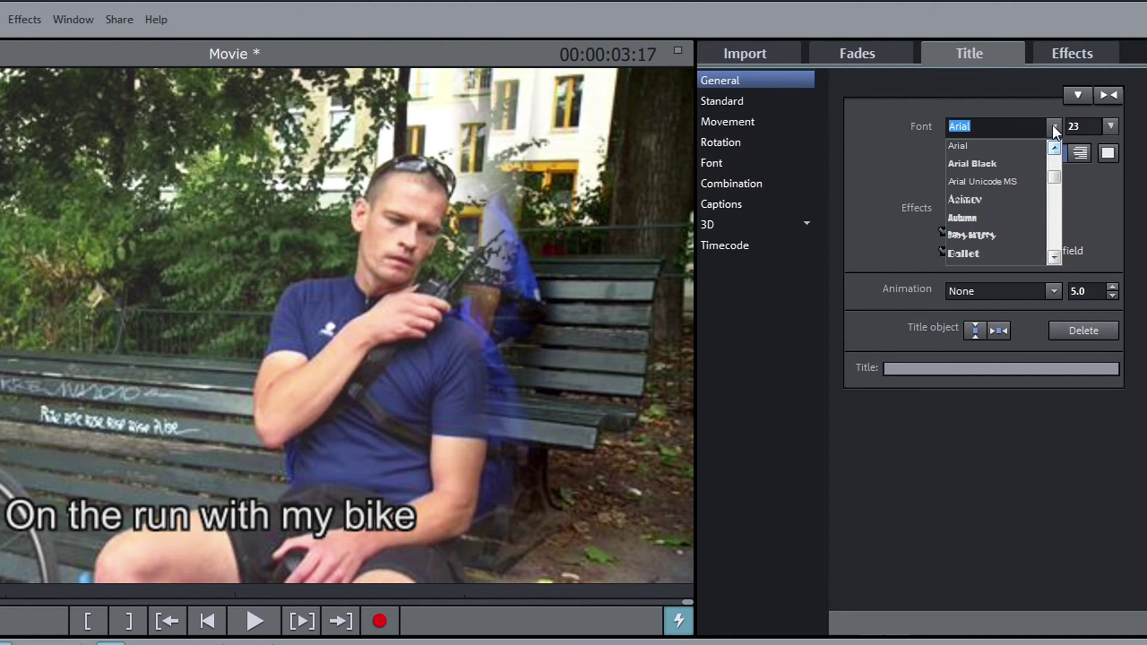
left_click(1033, 167)
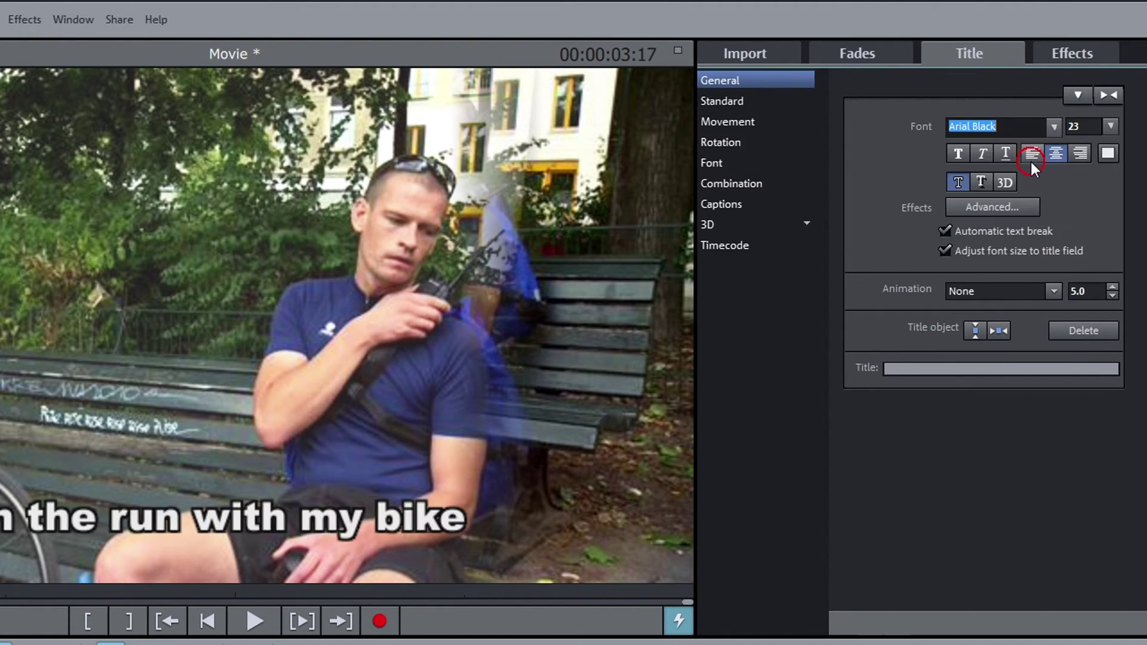
left_click(1075, 126)
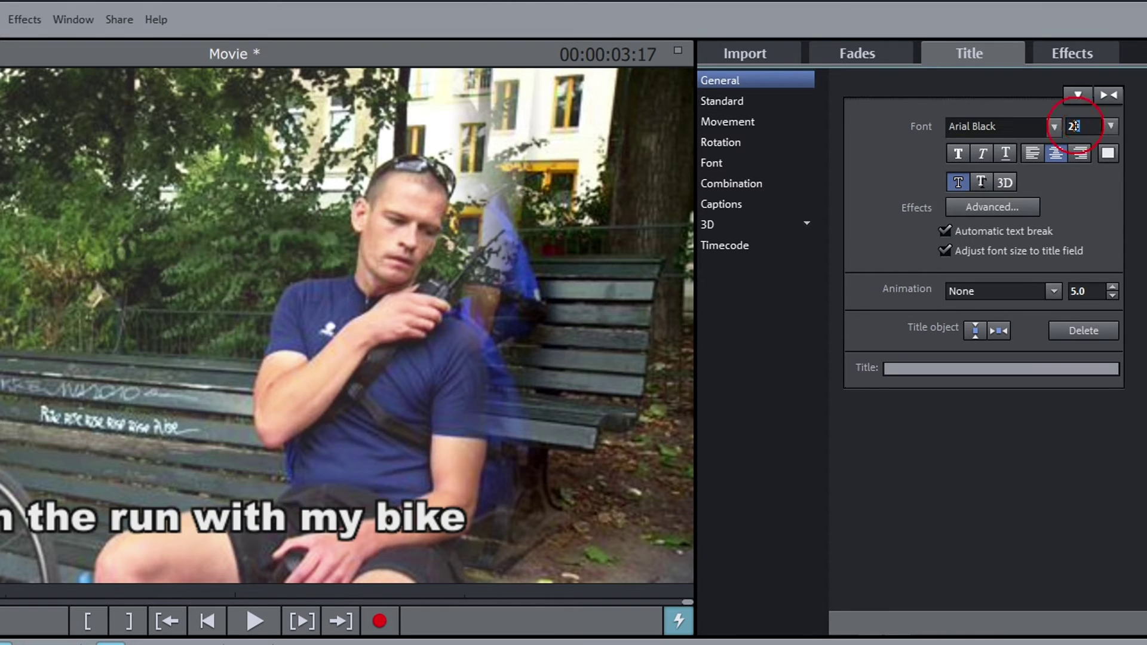
type("30")
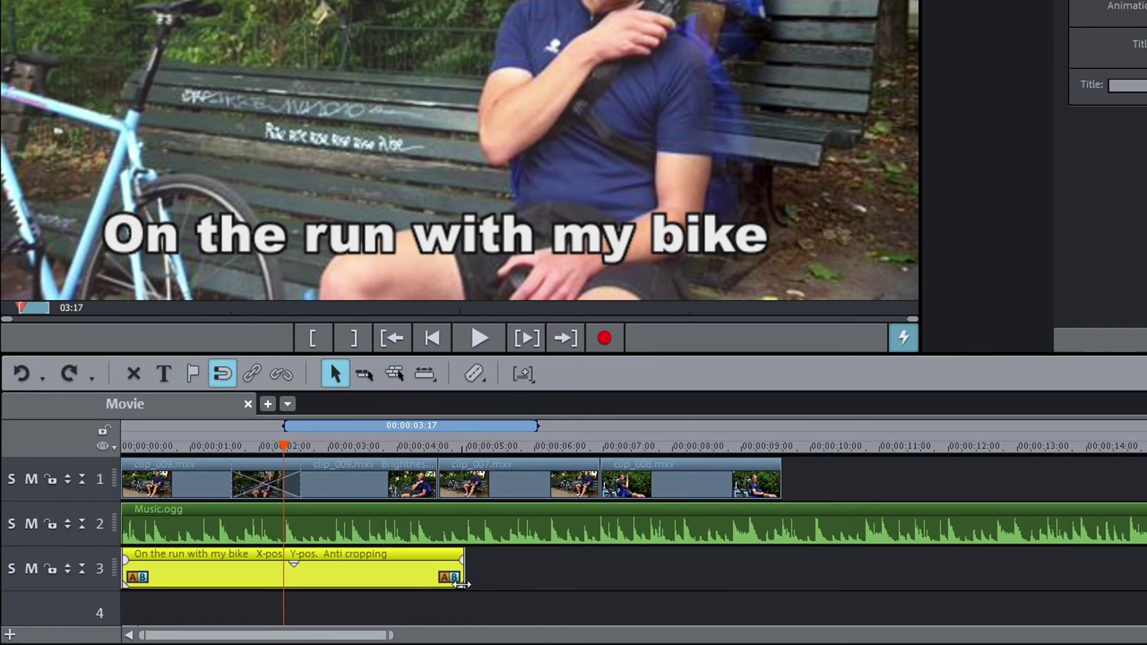
left_click_drag(463, 577, 354, 583)
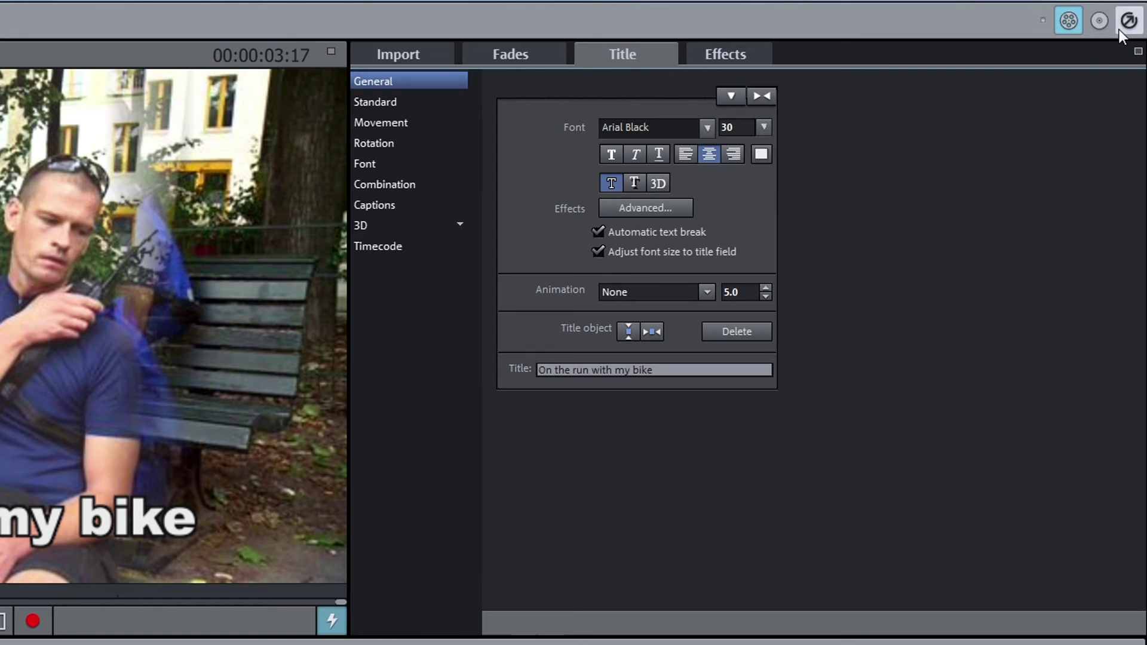
Bring up the Finish movie export options for the edited movie
left_click(1120, 30)
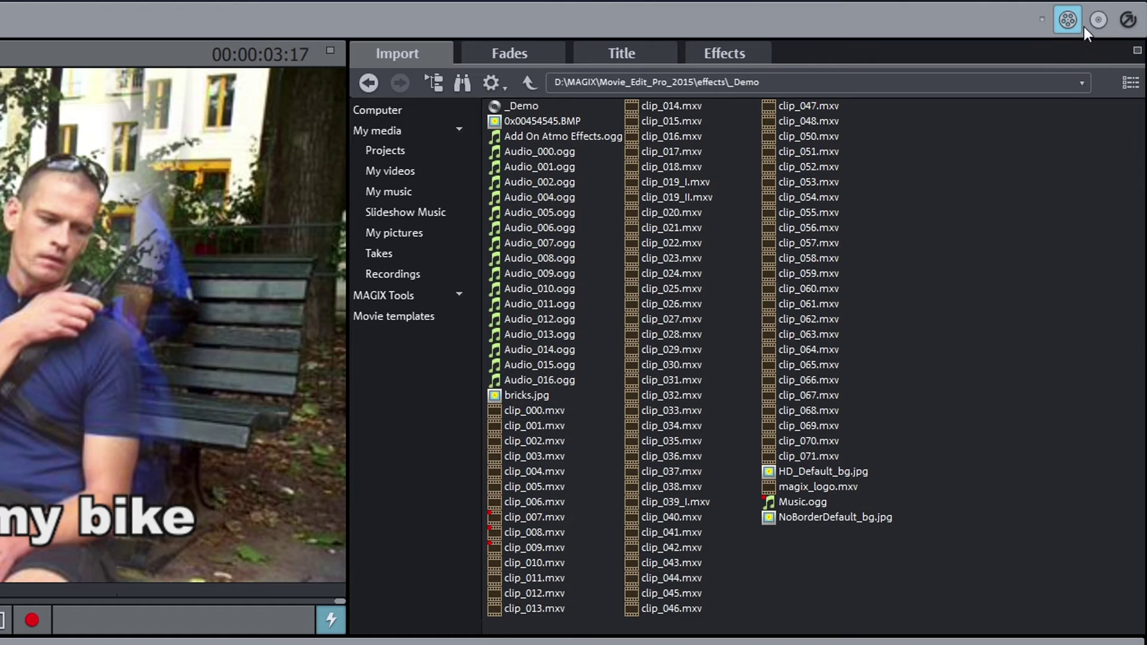
On the Burn screen, apply the Animated HD 'Green Rays' menu template and start burning
left_click(1089, 19)
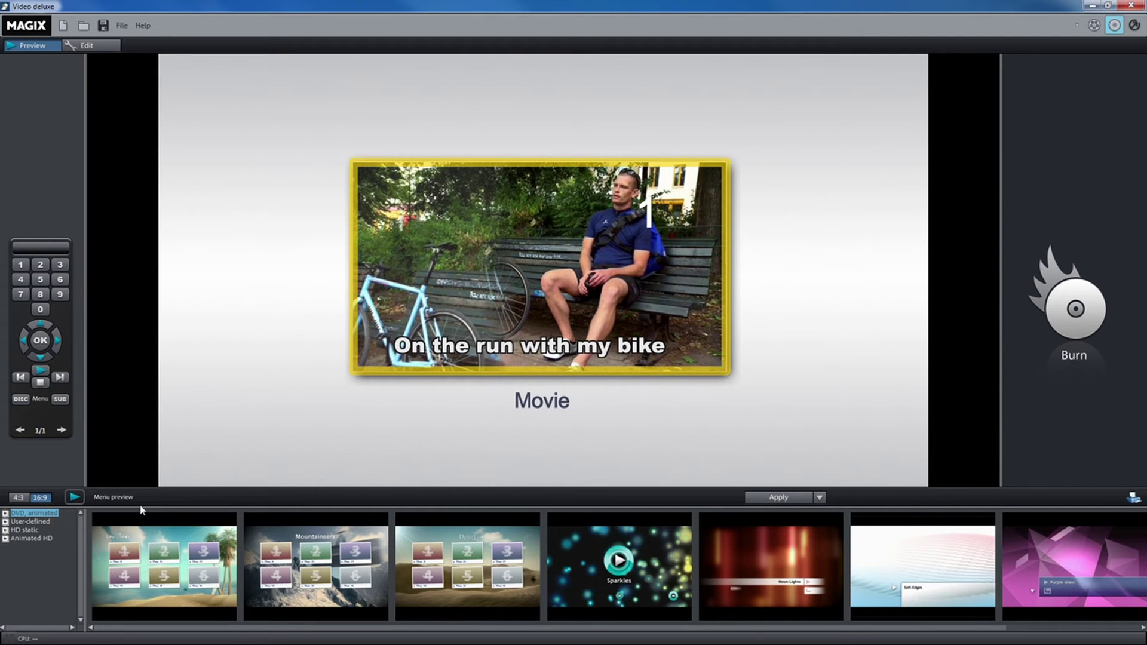
left_click(46, 538)
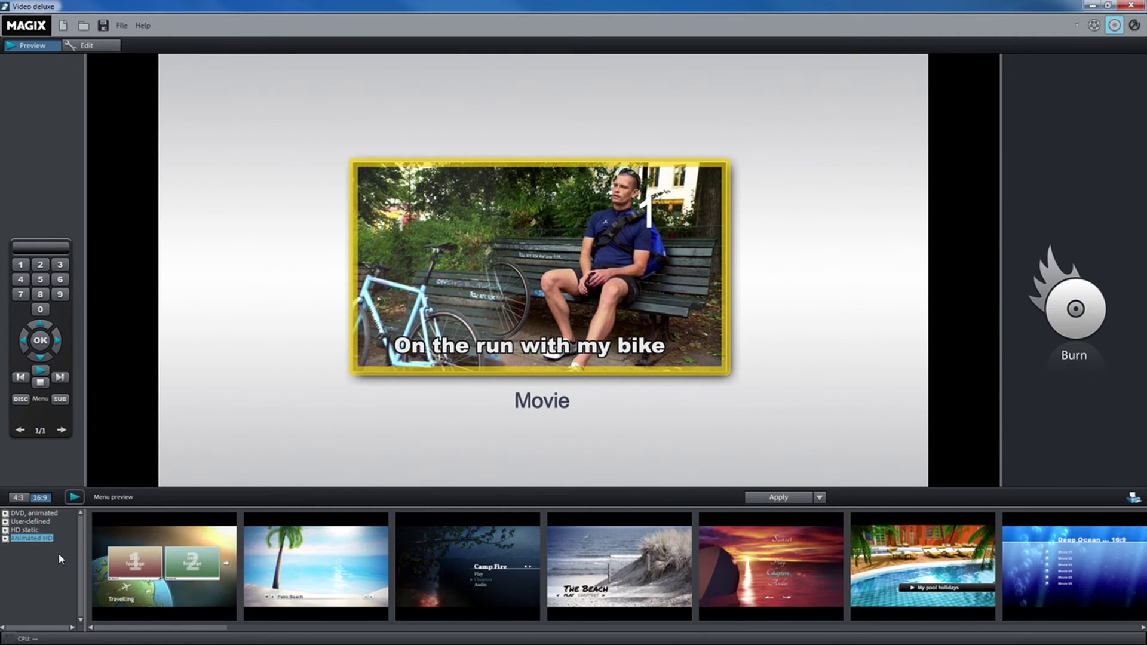
left_click_drag(132, 629, 627, 643)
left_click(679, 600)
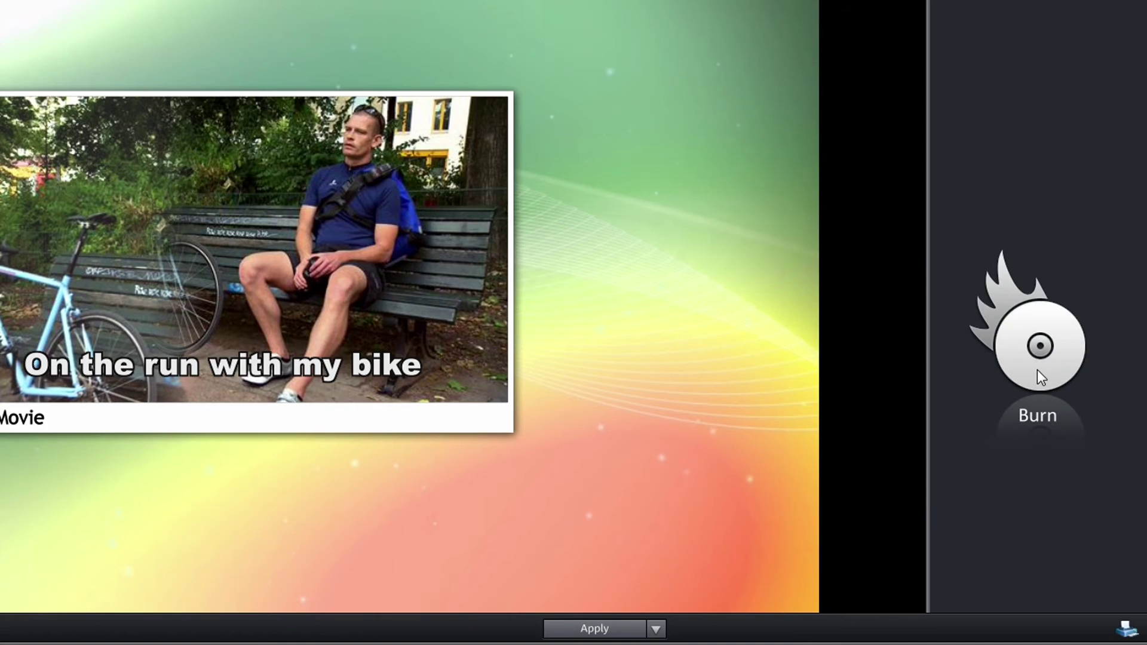
left_click(1037, 371)
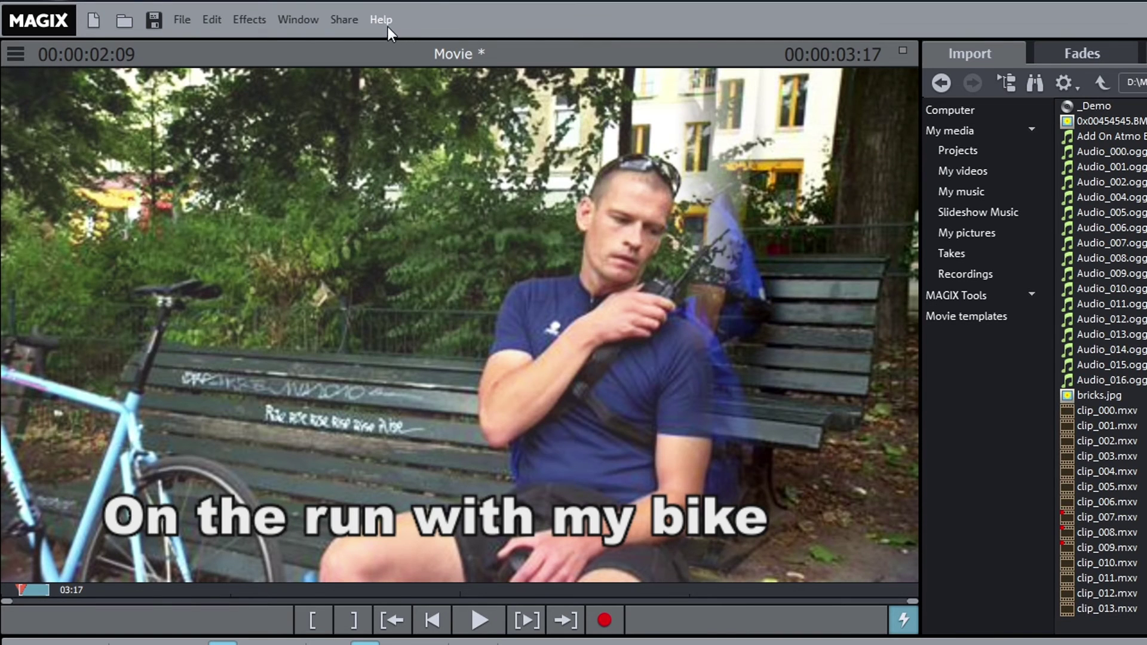
left_click(383, 21)
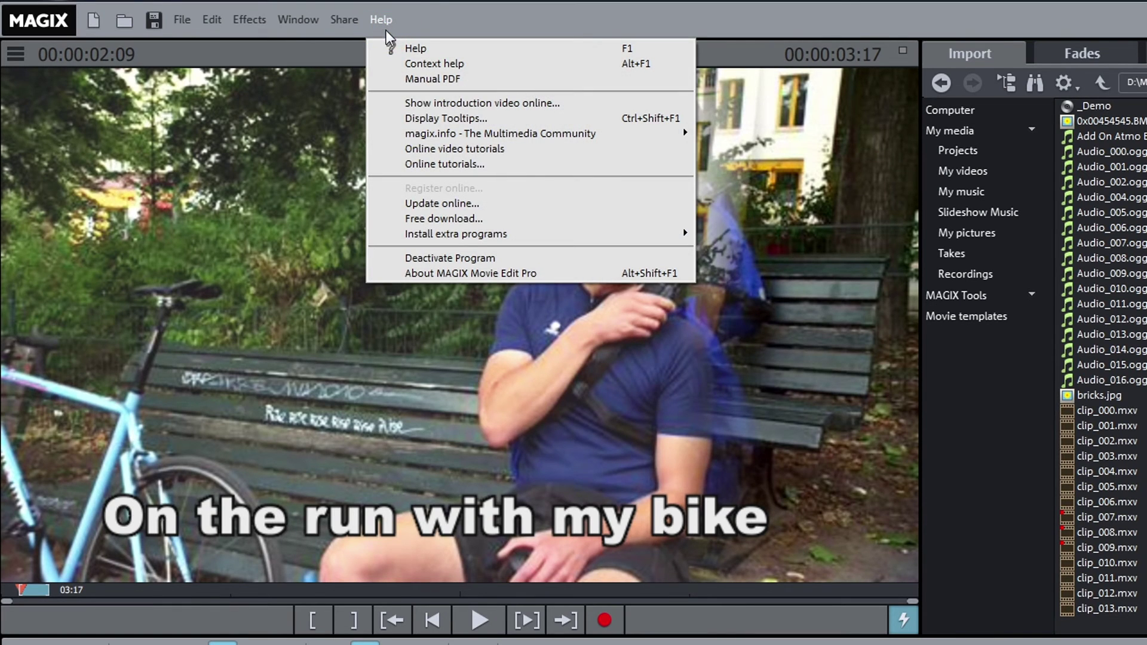
left_click(374, 49)
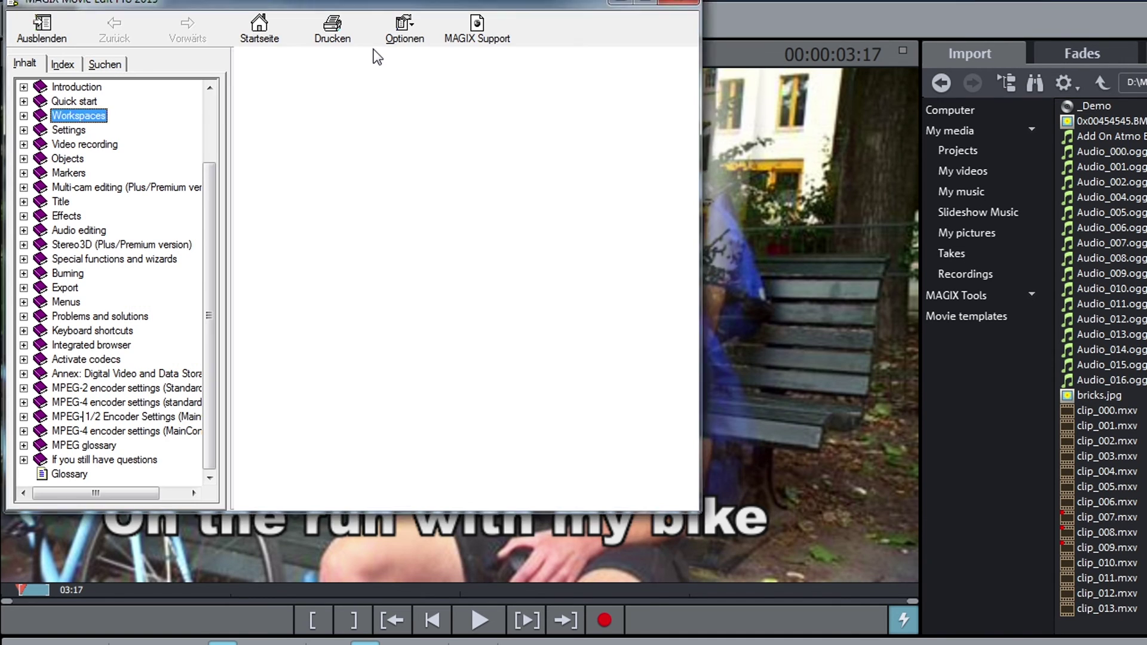
left_click(62, 64)
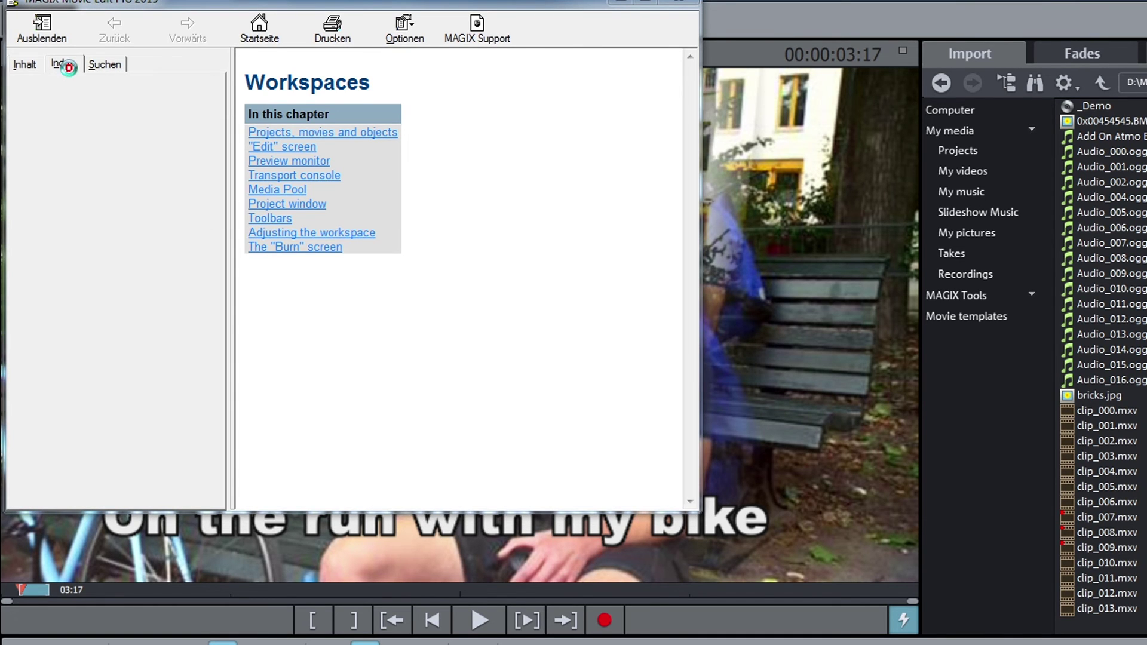
type("Effects")
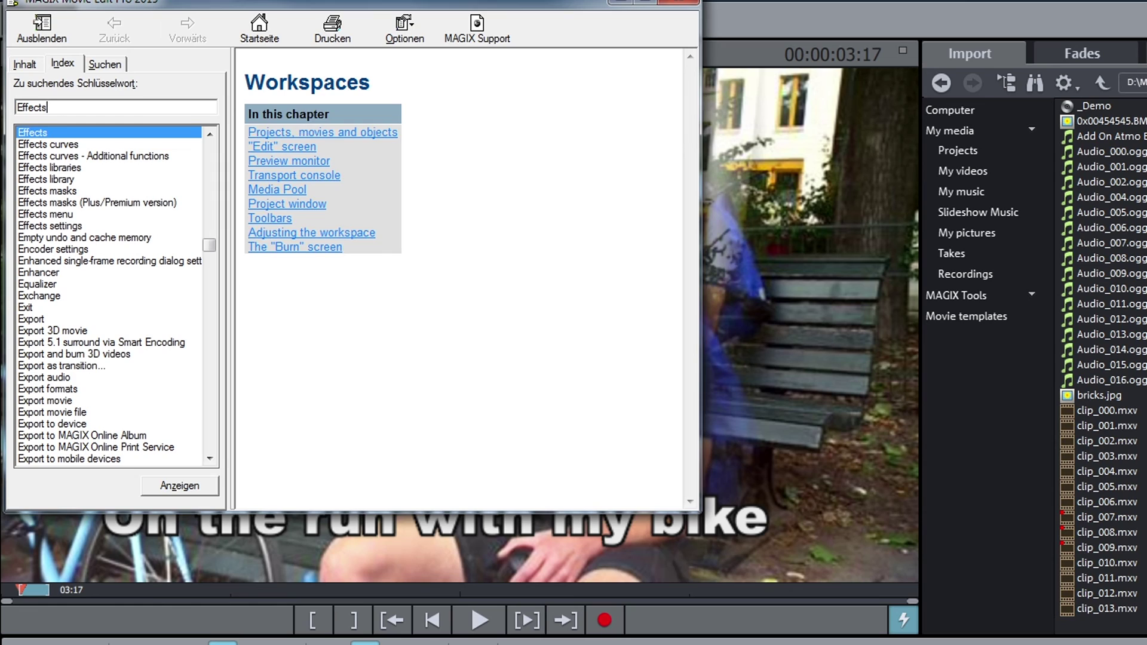
key("Return")
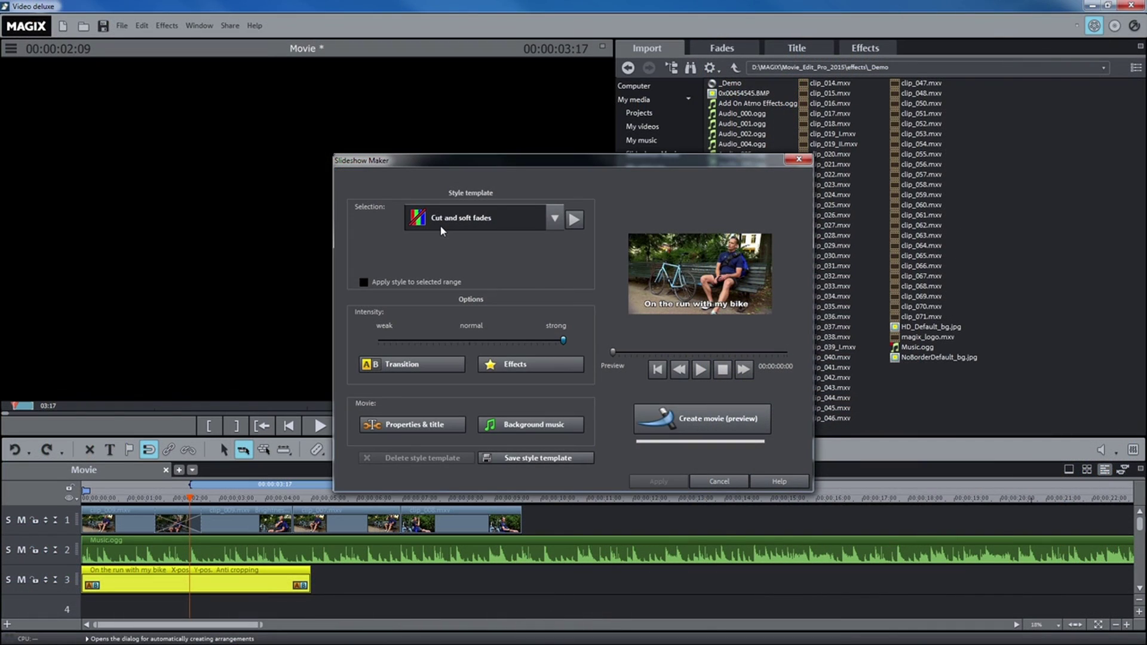
key("F1")
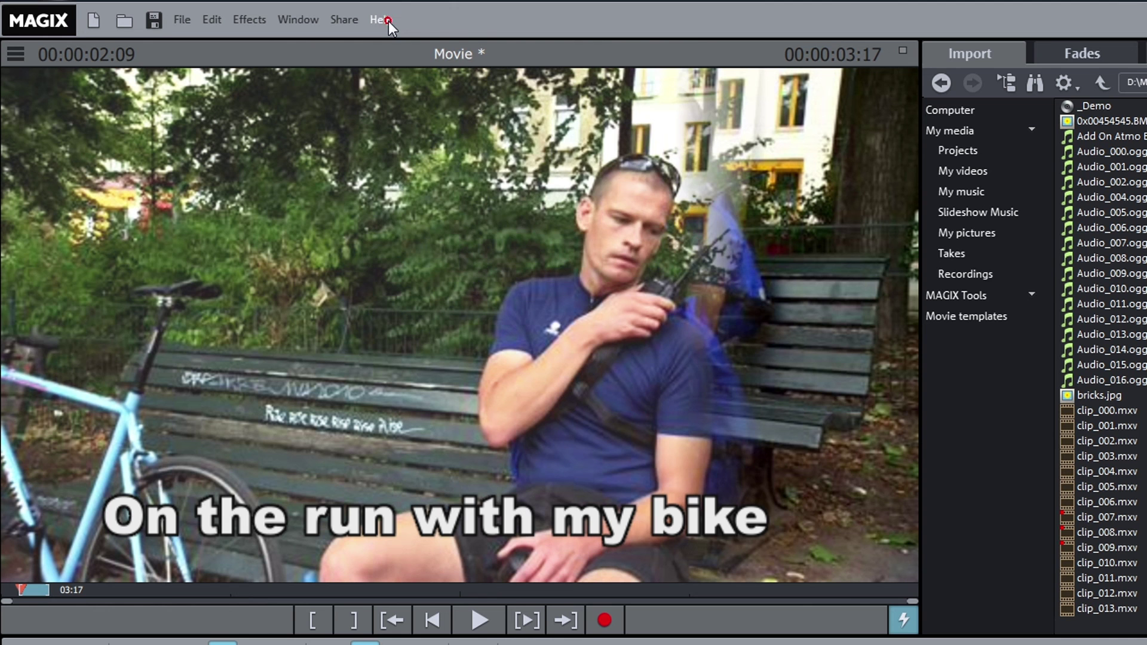
Enable Display Tooltips from the Help menu
left_click(262, 13)
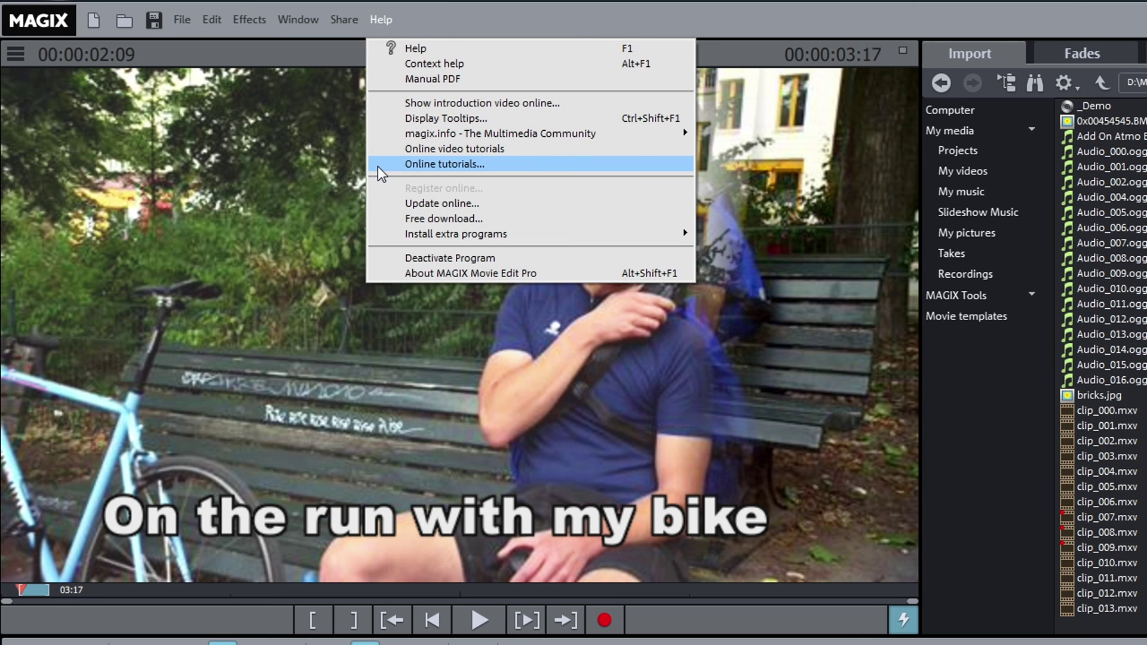
left_click(382, 117)
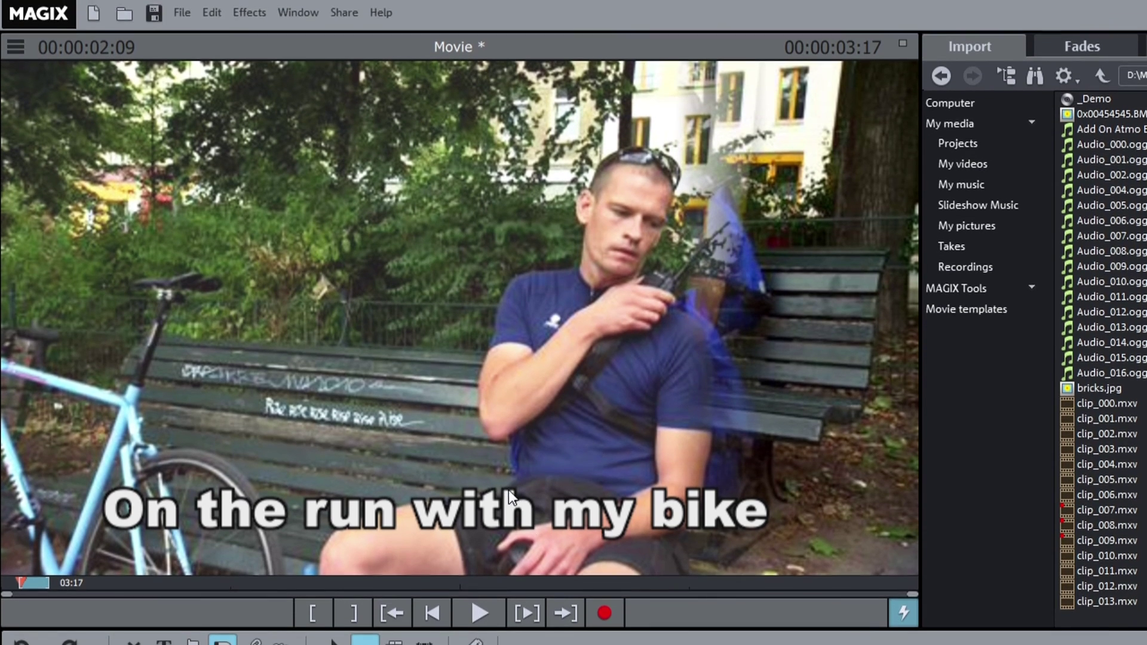